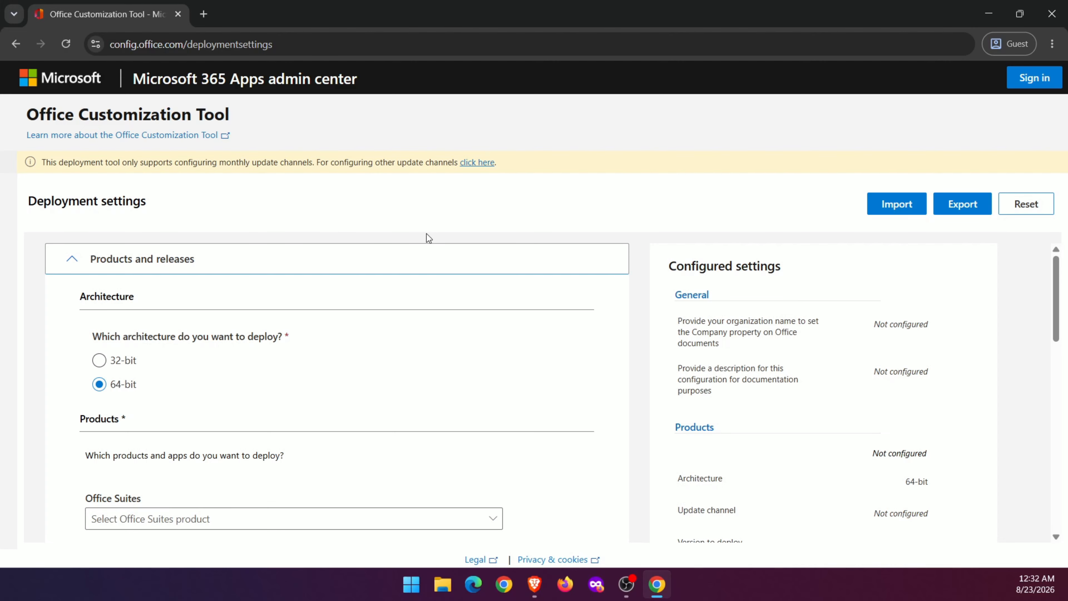
Choose Office LTSC Professional Plus 2024 - Volume License as the Office Suites product.
scroll(438, 278, down, 3)
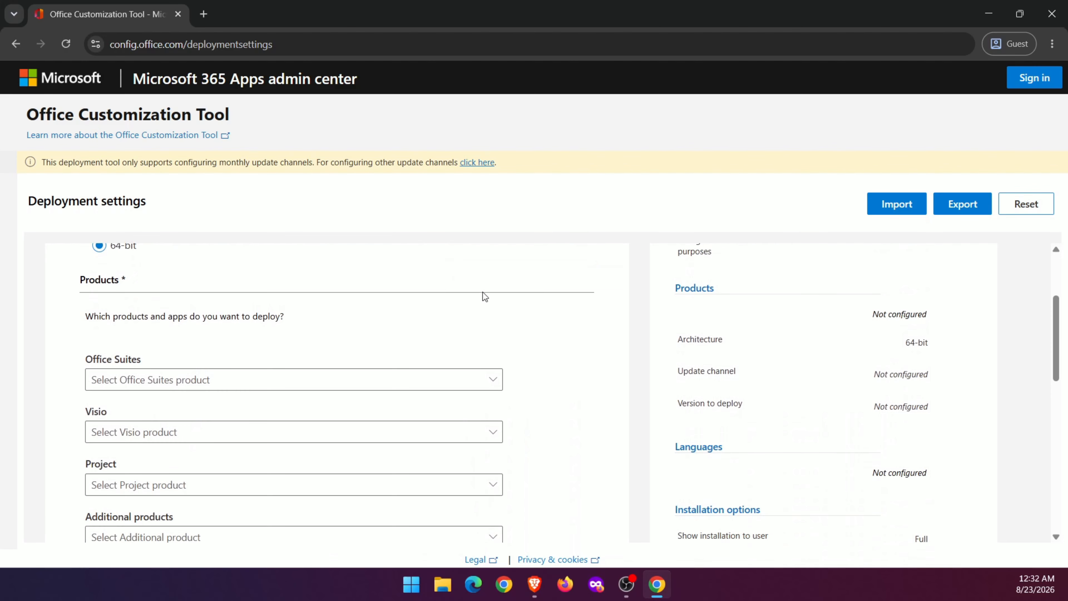
click(485, 387)
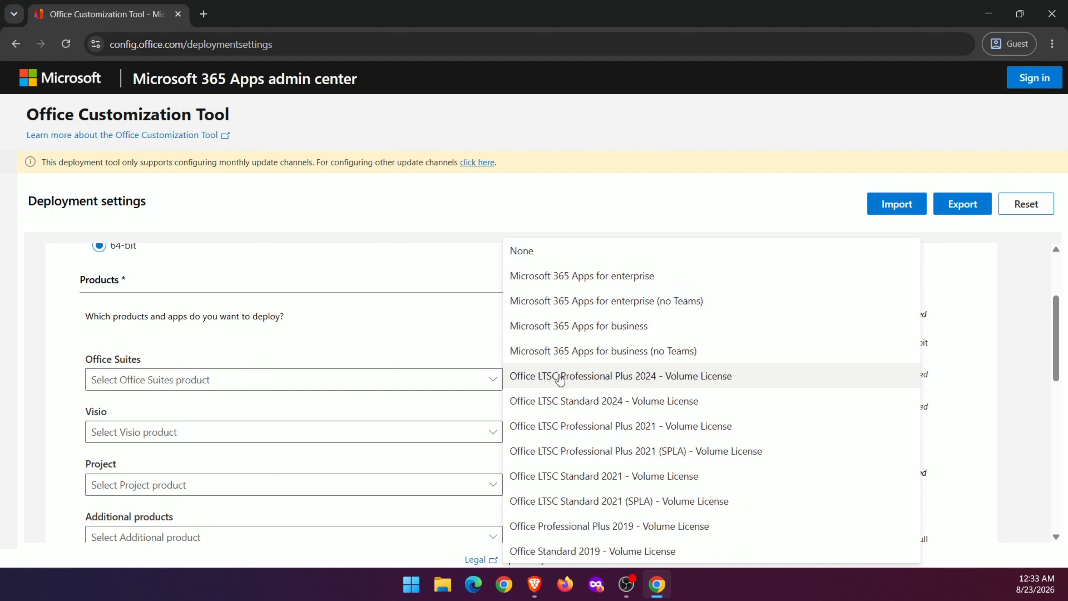
click(573, 379)
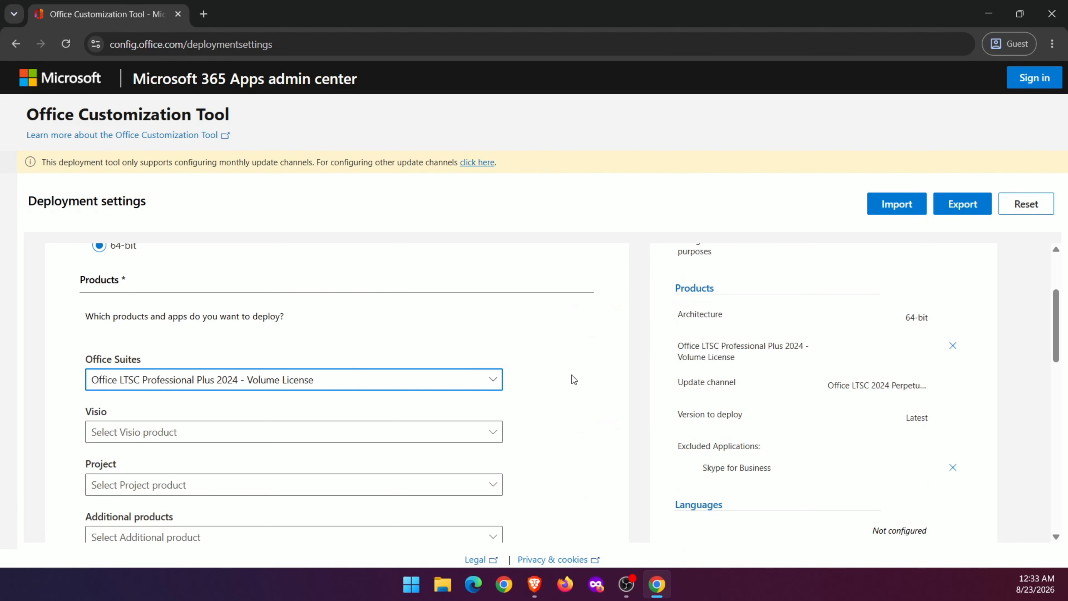
Add Visio LTSC Professional 2024 - Volume License and Project Professional 2024 - Volume License to the products.
scroll(573, 375, down, 3)
click(460, 293)
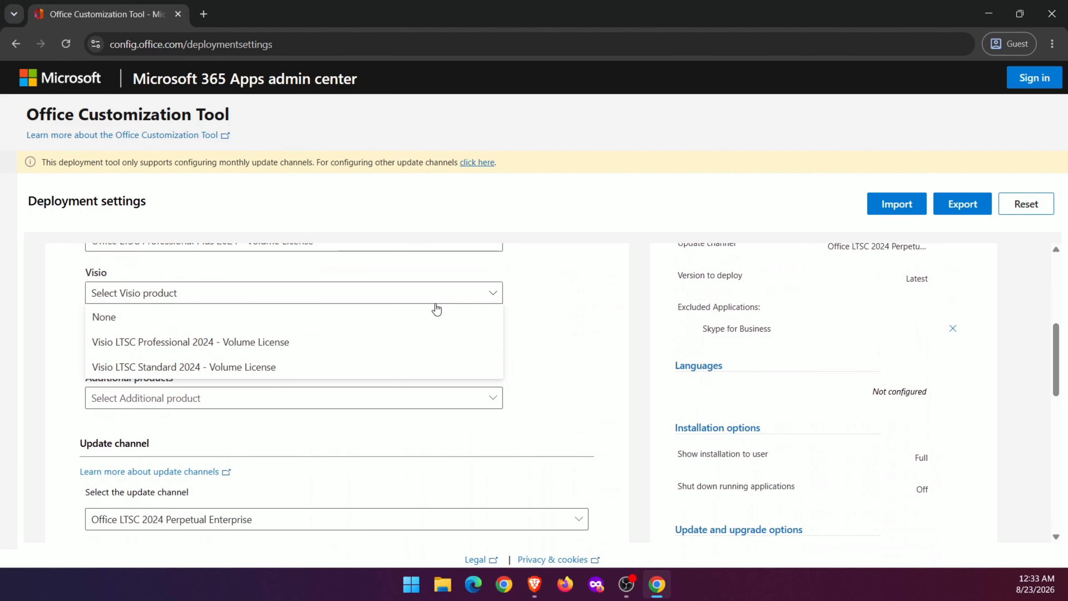
click(262, 335)
click(264, 341)
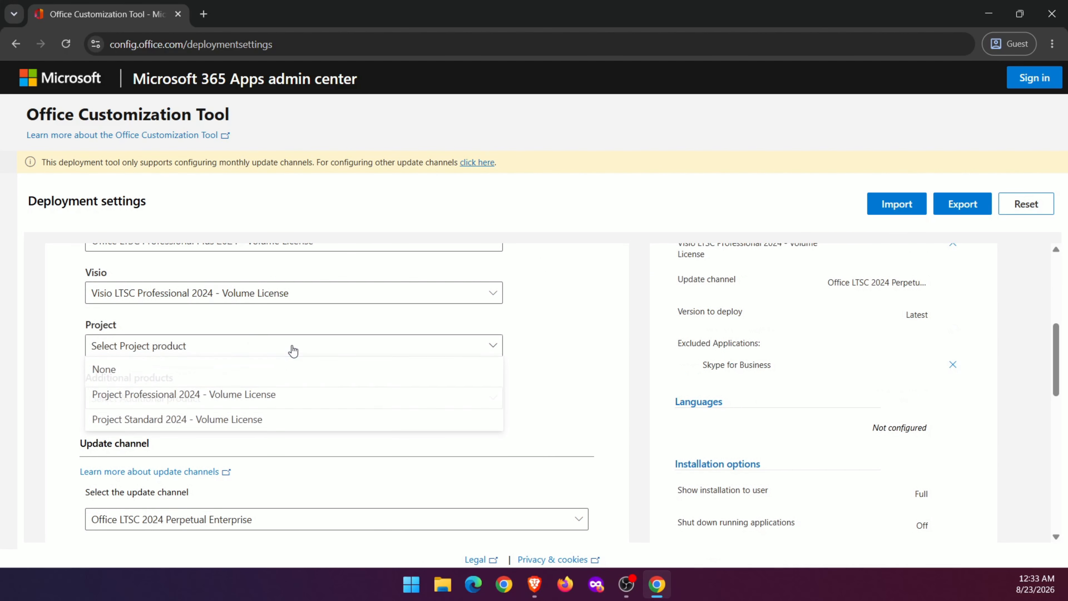
click(260, 389)
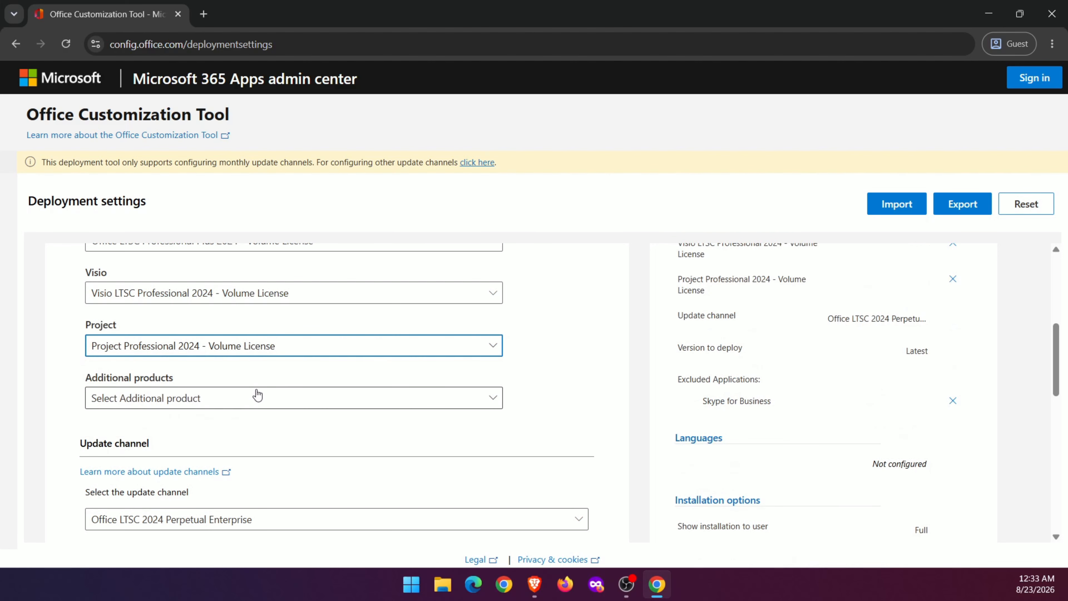
Turn off Access, Outlook (classic), OneDrive Desktop and Publisher in the list of apps to deploy.
scroll(556, 360, down, 5)
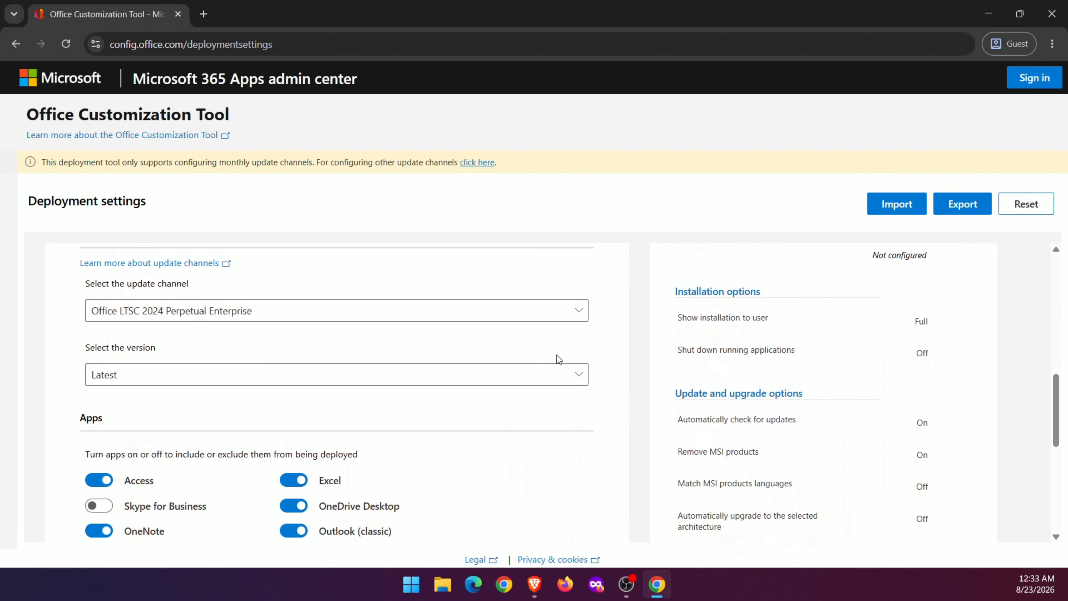
scroll(556, 354, down, 3)
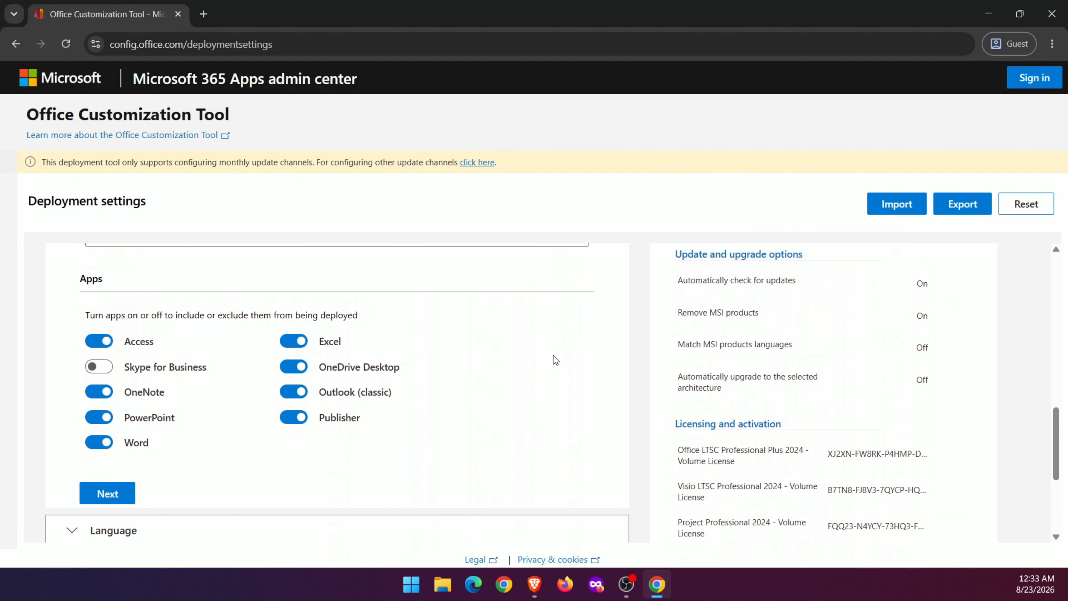
click(96, 345)
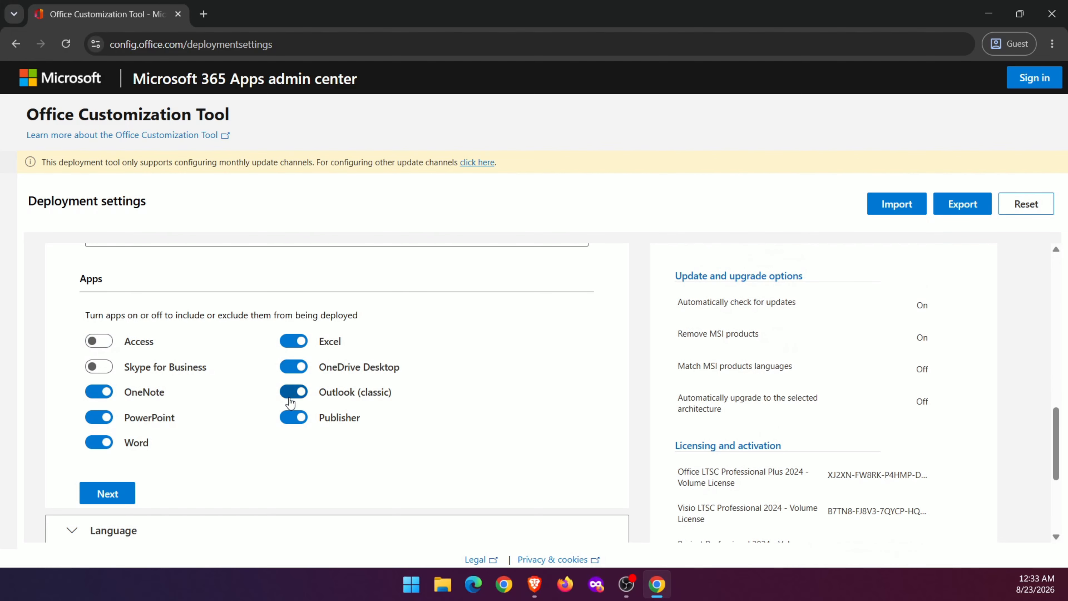
click(293, 394)
click(293, 367)
click(293, 417)
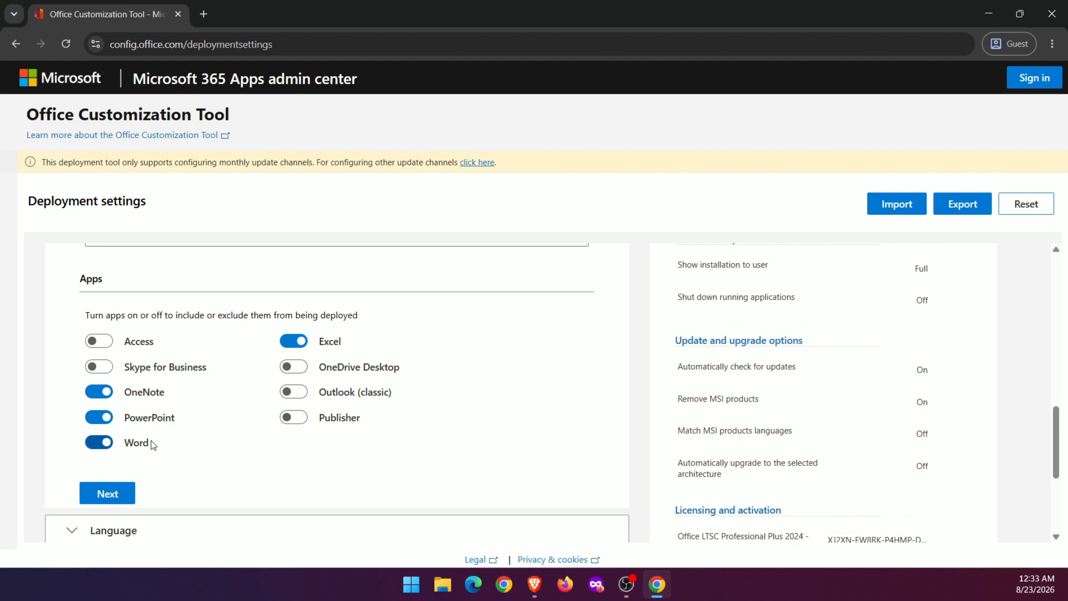
Open the Language section and set the primary language to English (United States).
scroll(213, 457, down, 3)
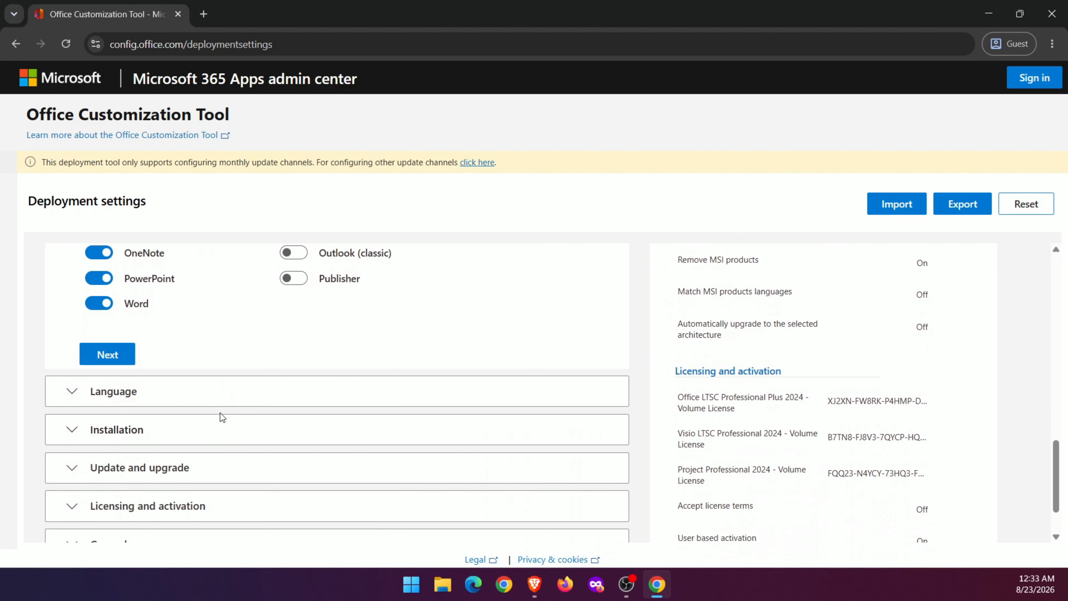
click(192, 397)
click(378, 405)
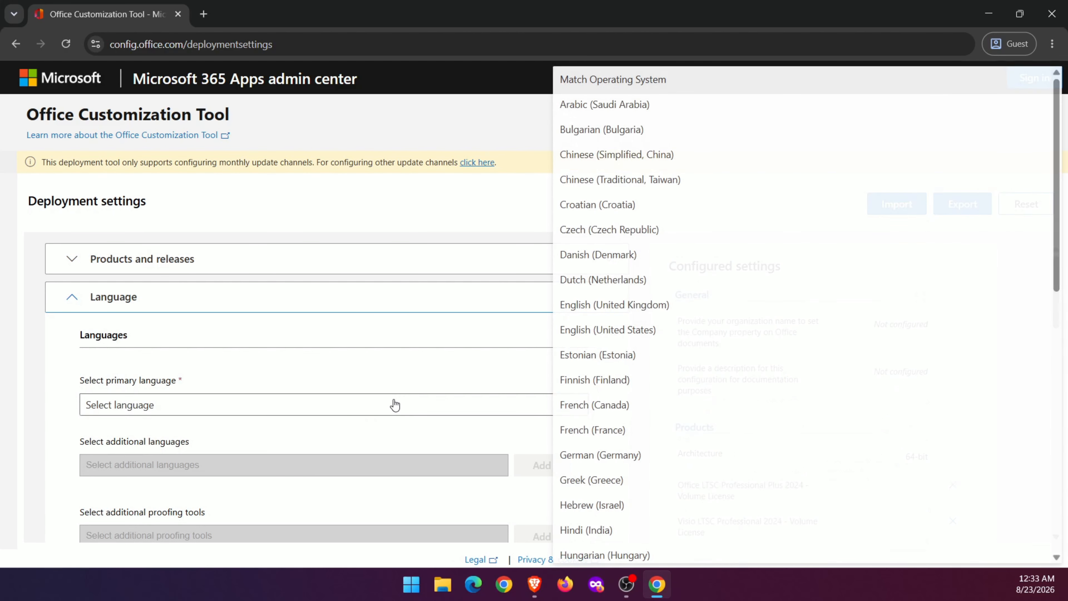
click(639, 334)
Export the configuration as Configuration.xml with Office Open XML default formats, accepting the license terms.
scroll(490, 377, down, 3)
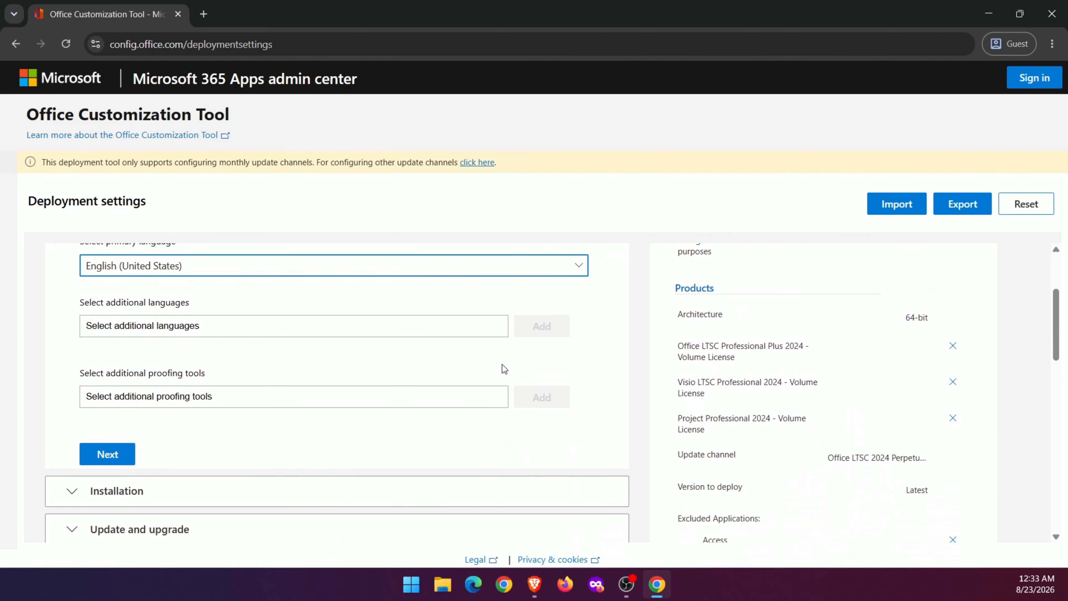
click(946, 204)
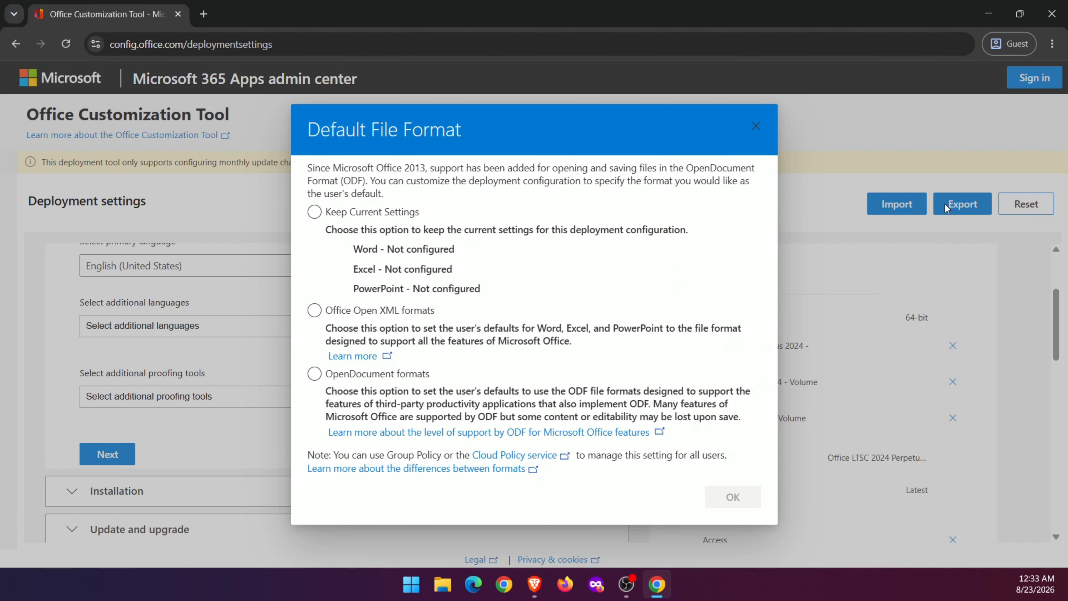
click(315, 311)
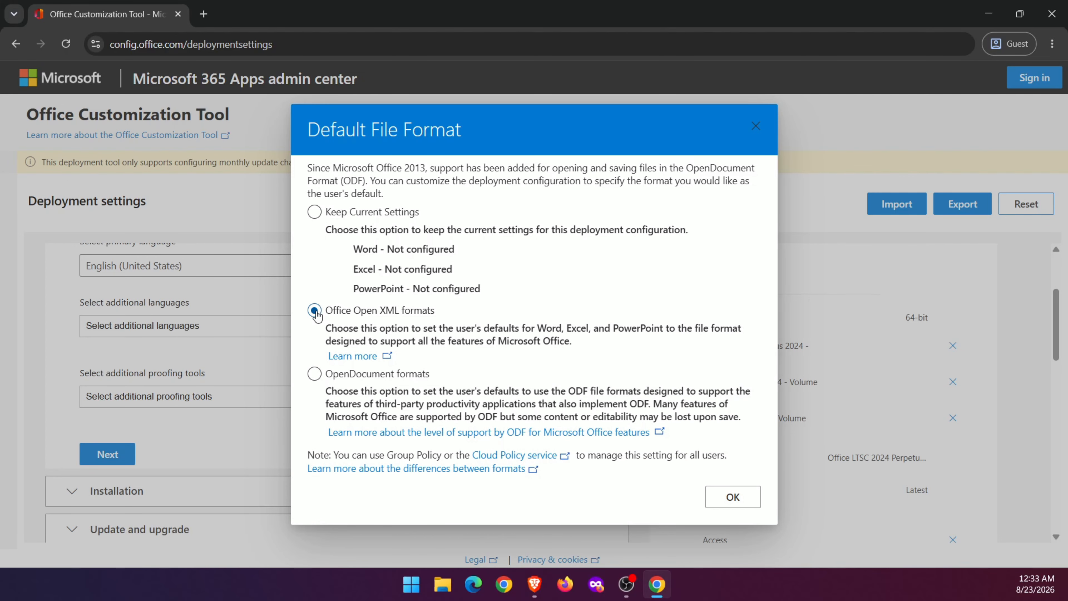
click(726, 496)
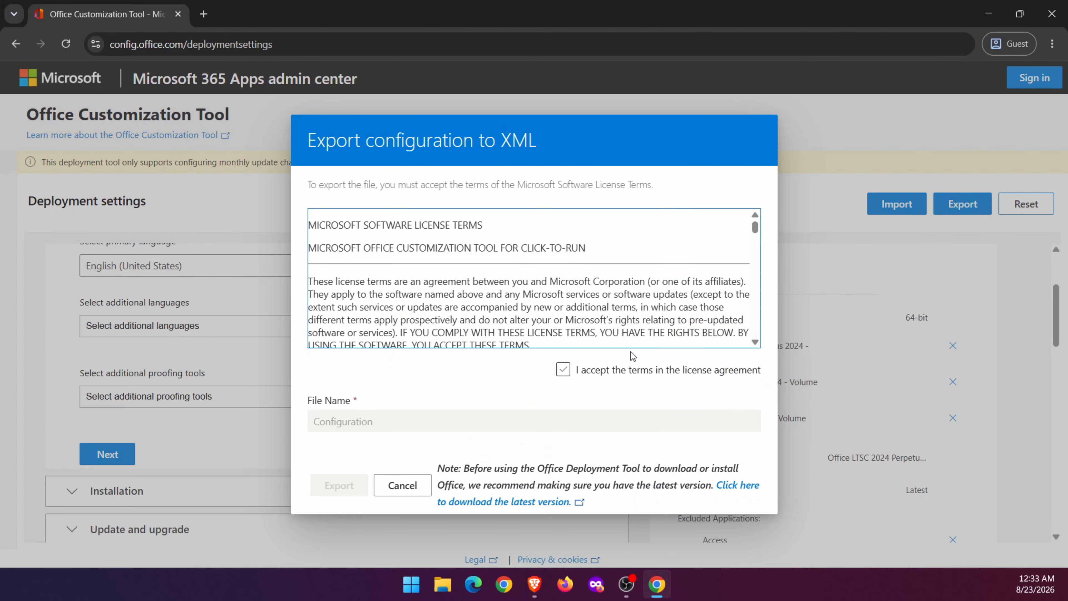
click(563, 376)
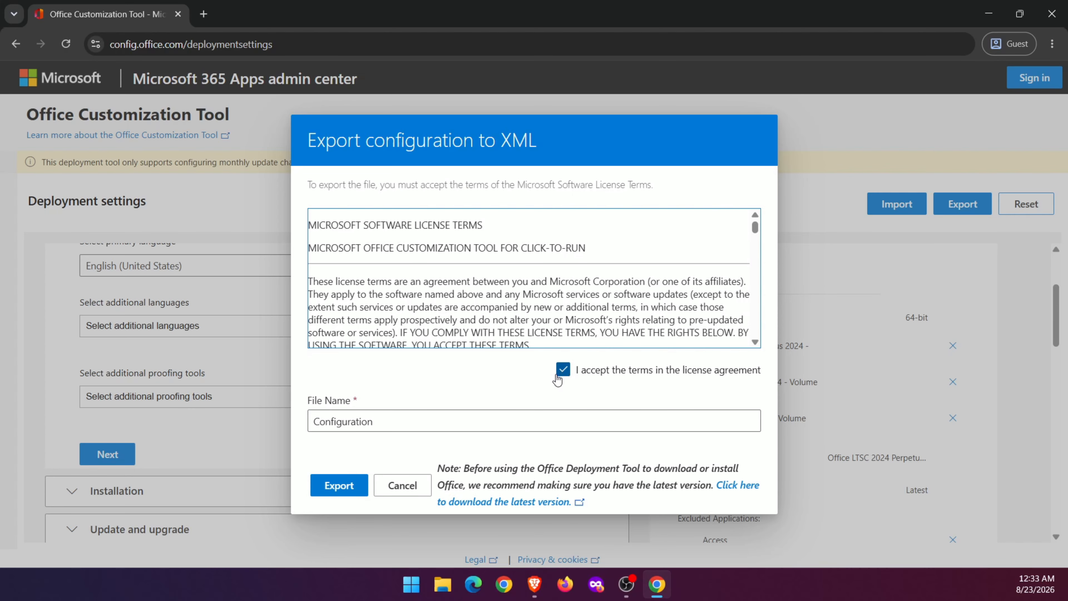
click(339, 485)
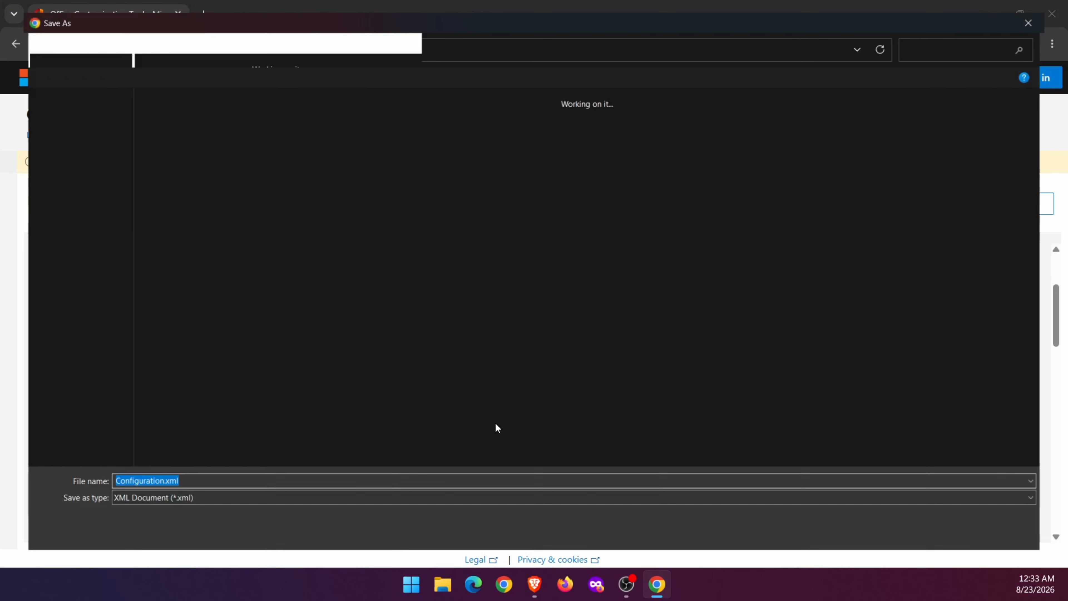
click(951, 543)
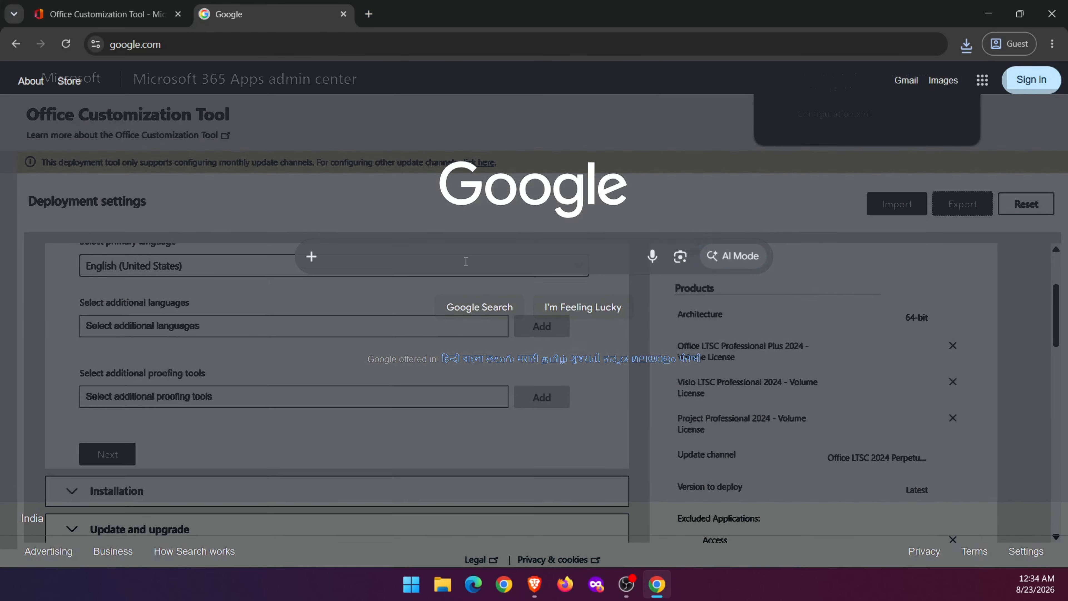
Search the web for office deployment tool and download the Office Deployment Tool installer from Microsoft's official page.
click(468, 257)
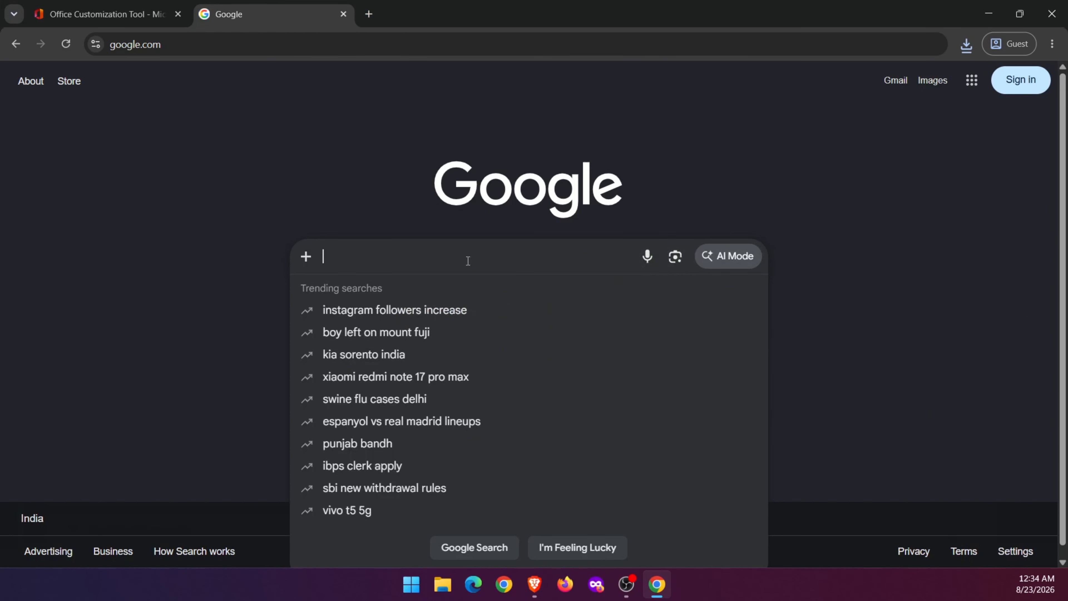
text(office de)
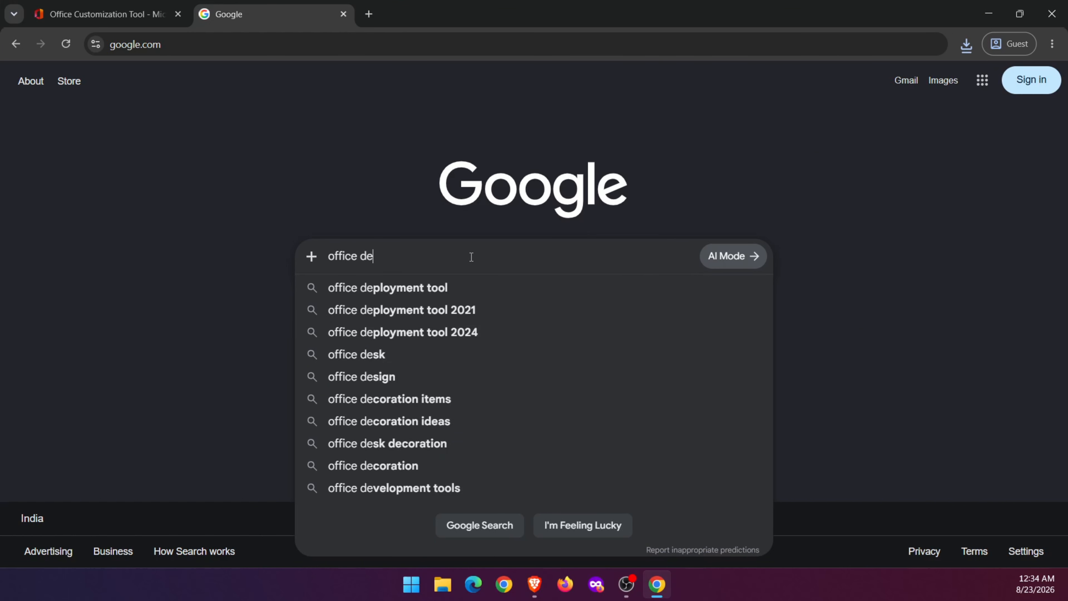
text(ployment tool)
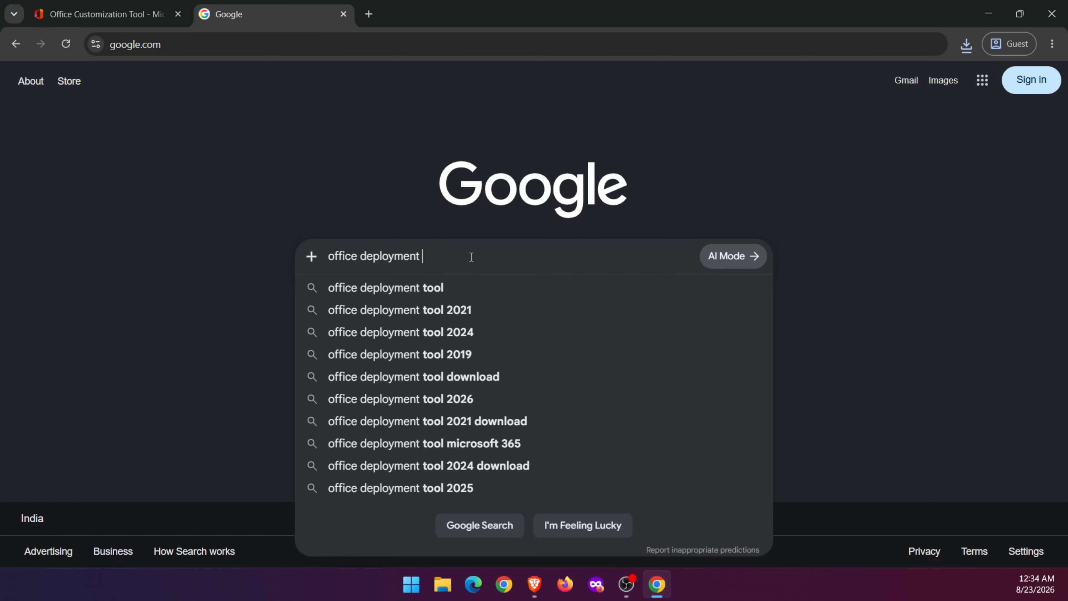
key(Return)
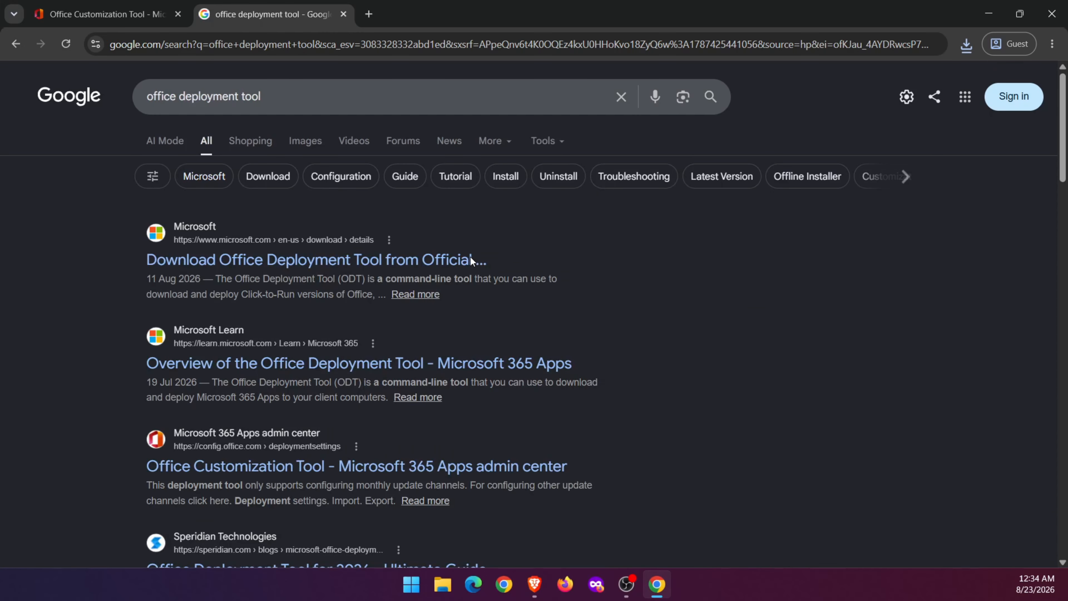
click(322, 259)
click(667, 531)
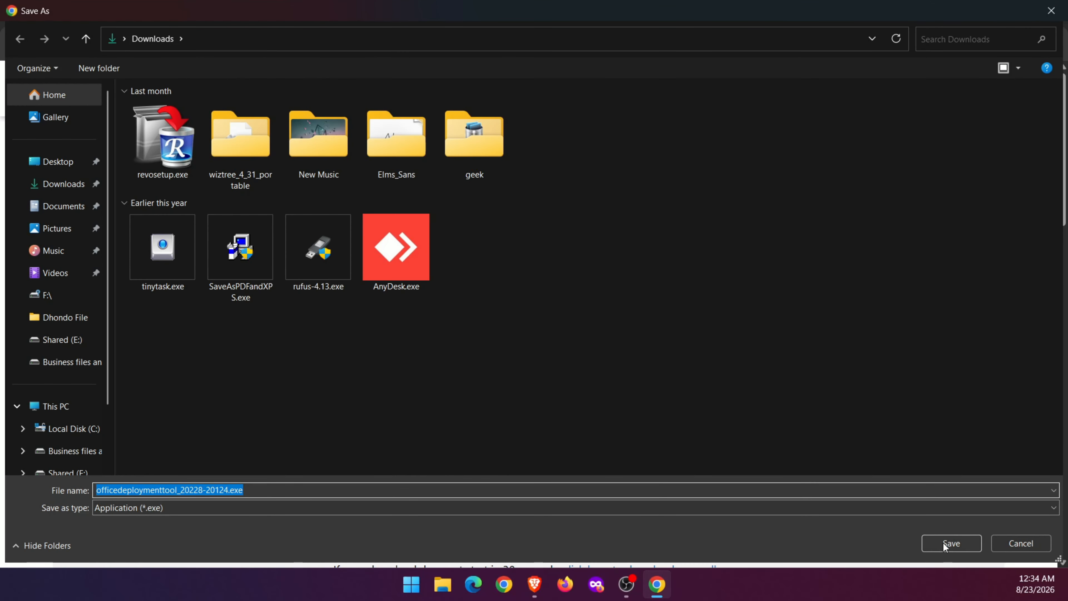
click(943, 543)
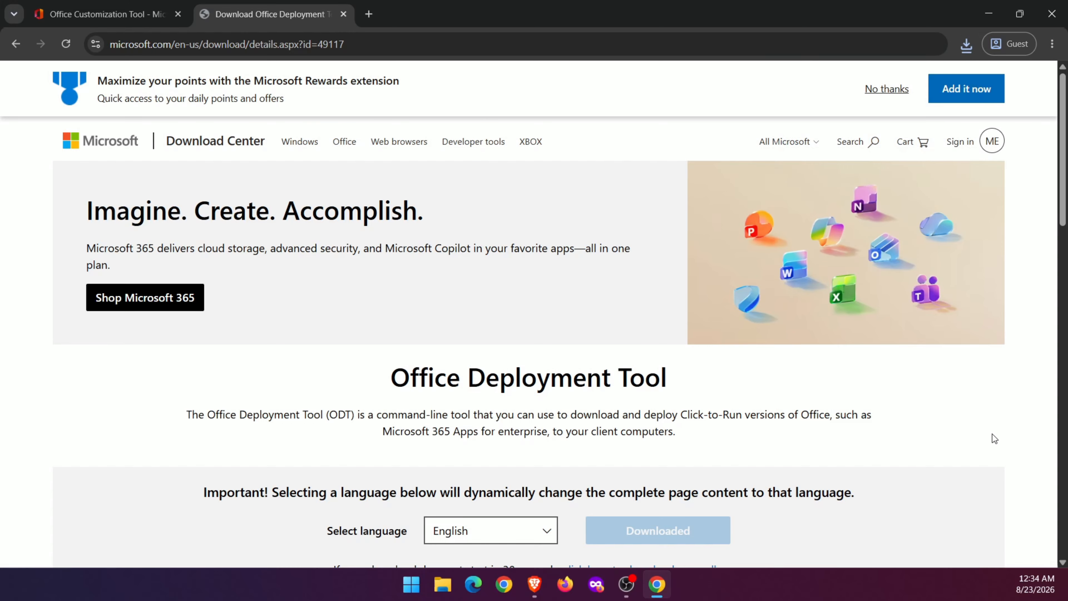
Open Local Disk (C:) in File Explorer and create a new folder named Office 2024.
key(super+e)
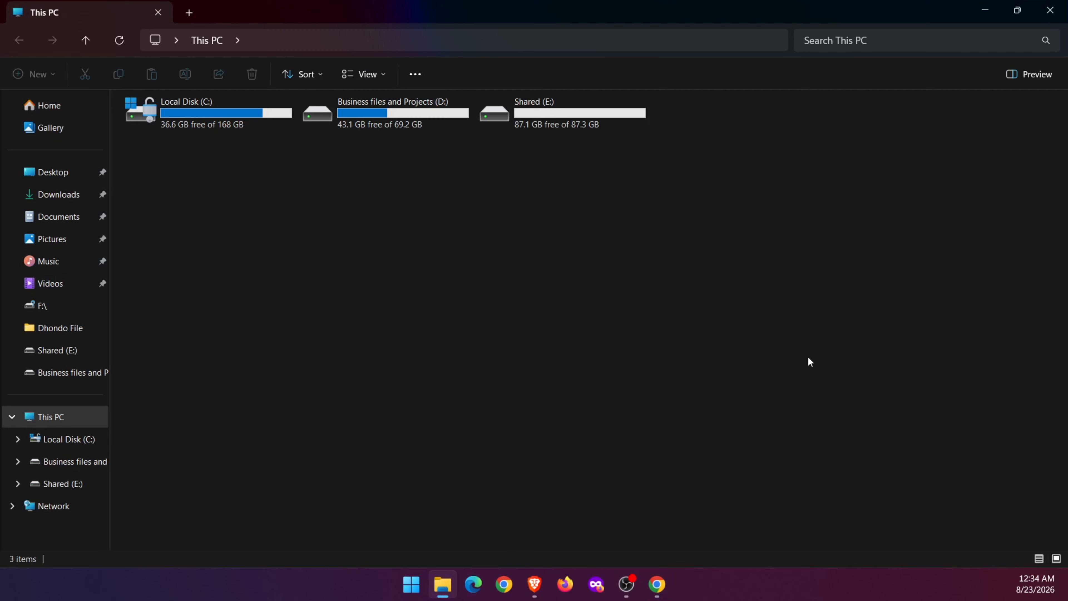
double_click(244, 115)
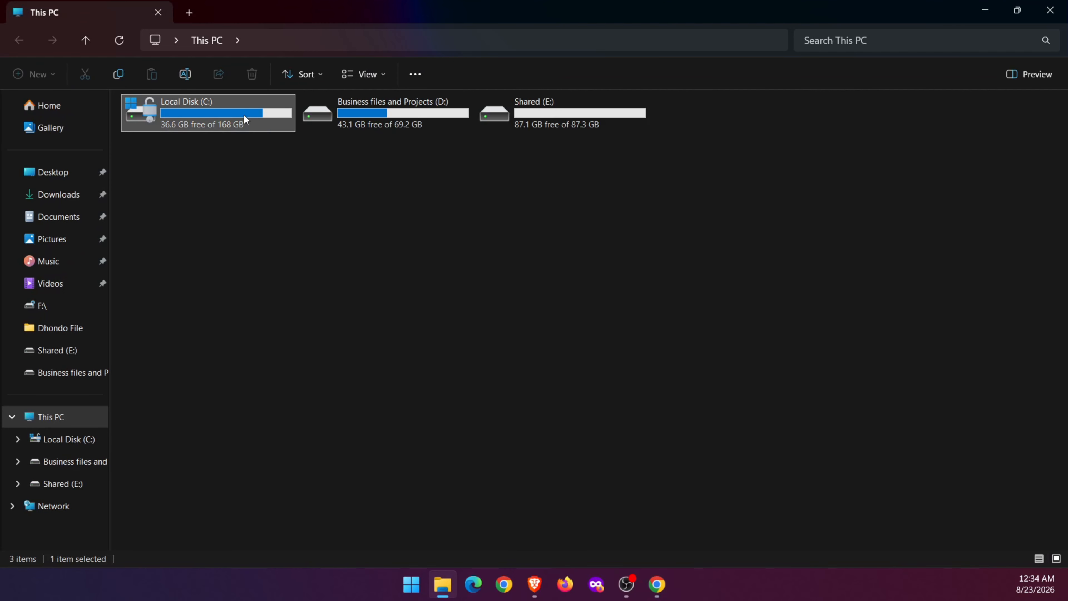
right_click(252, 468)
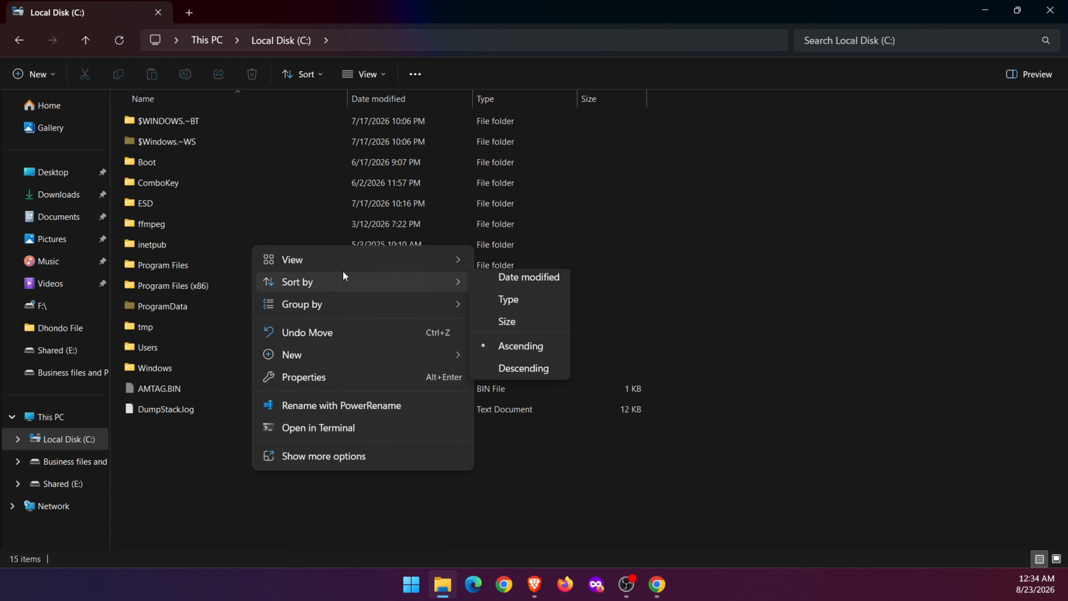
mouse_move(361, 348)
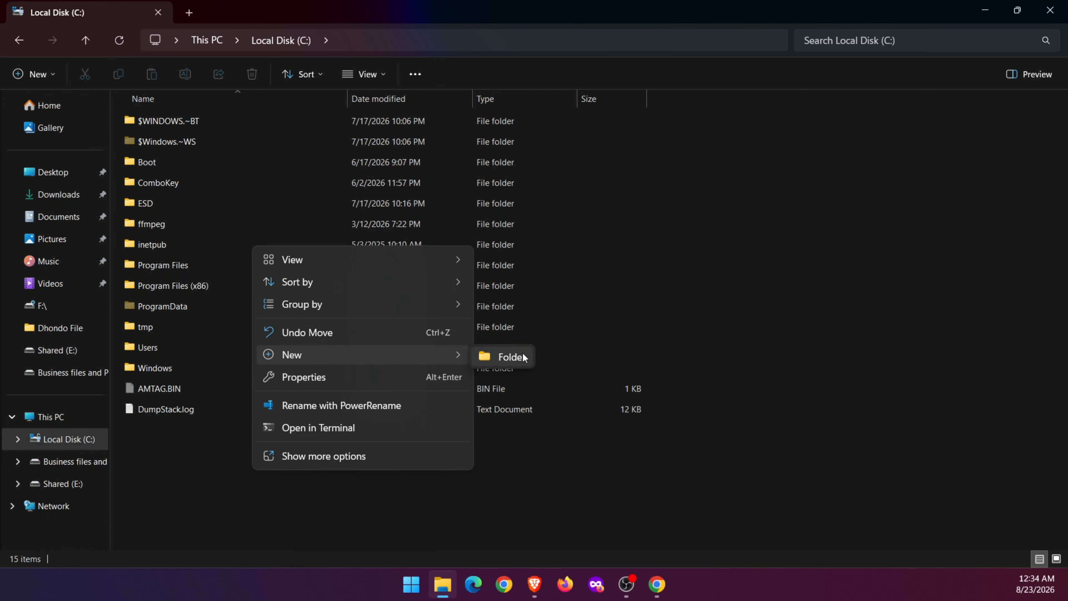
click(511, 357)
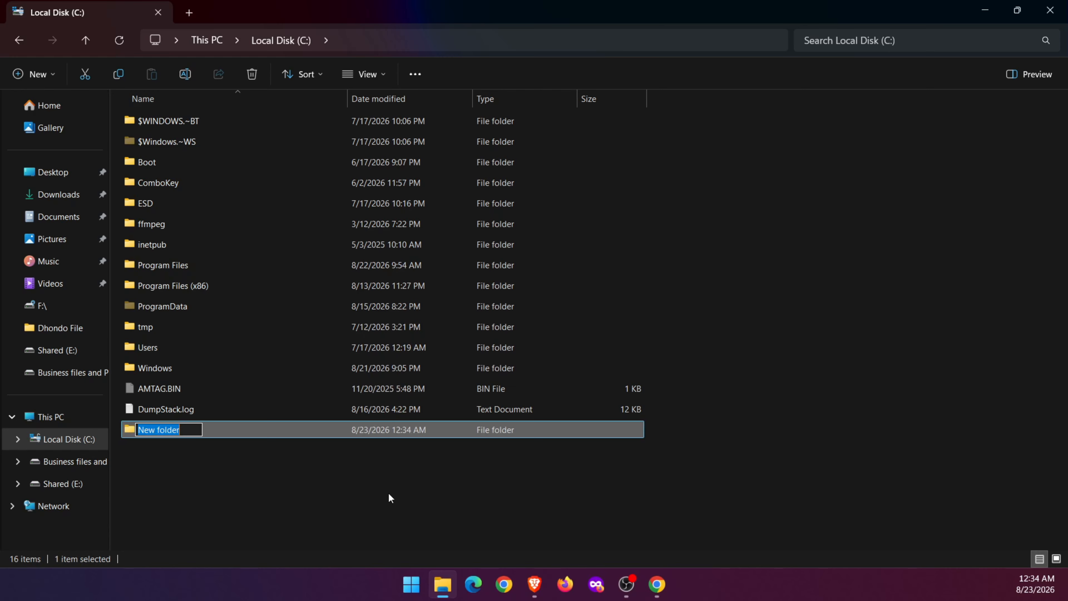
text(Office)
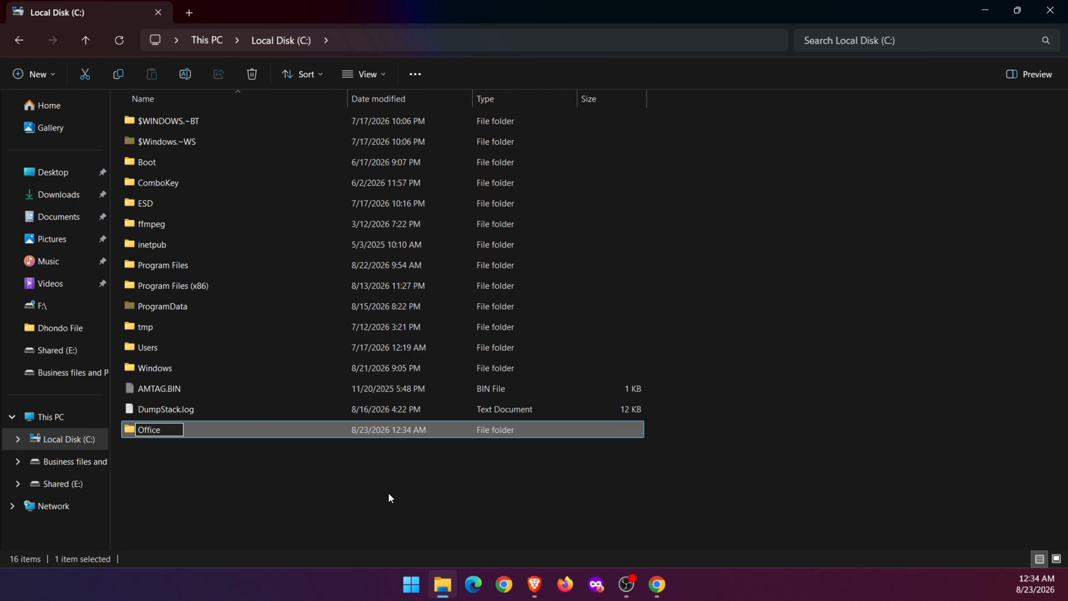
text( 2024)
key(Return)
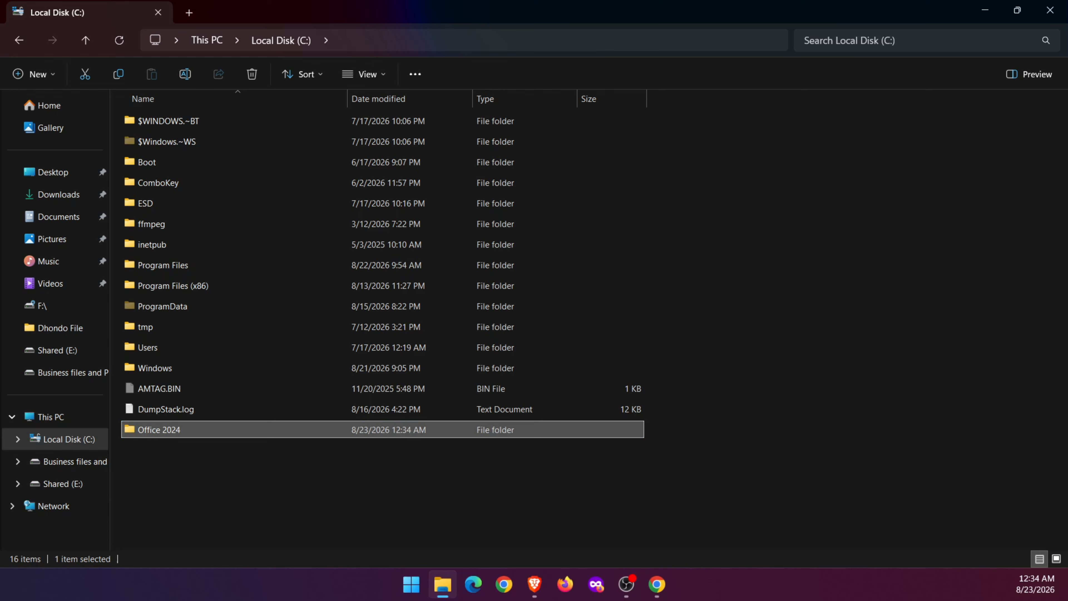
Copy Configuration.xml and the Office Deployment Tool installer from Downloads into the C:\Office 2024 folder.
click(70, 206)
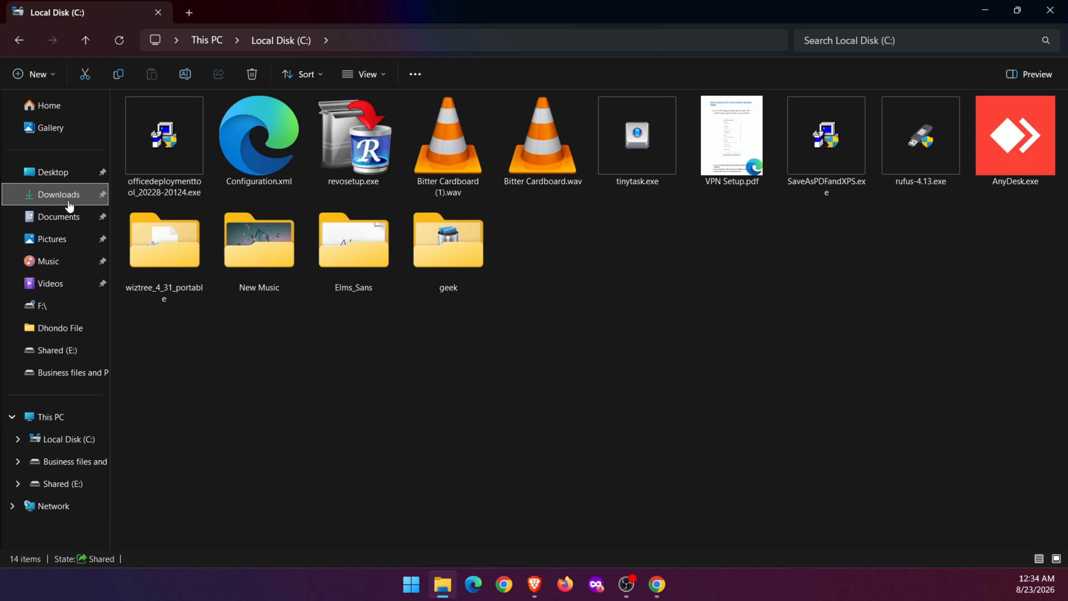
click(228, 164)
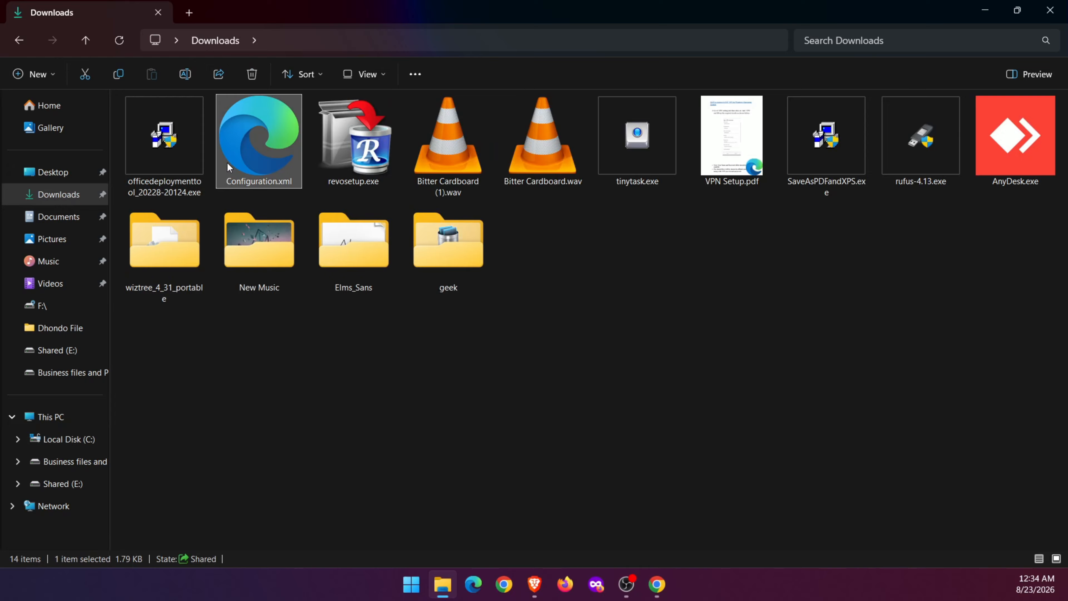
ctrl+click(151, 159)
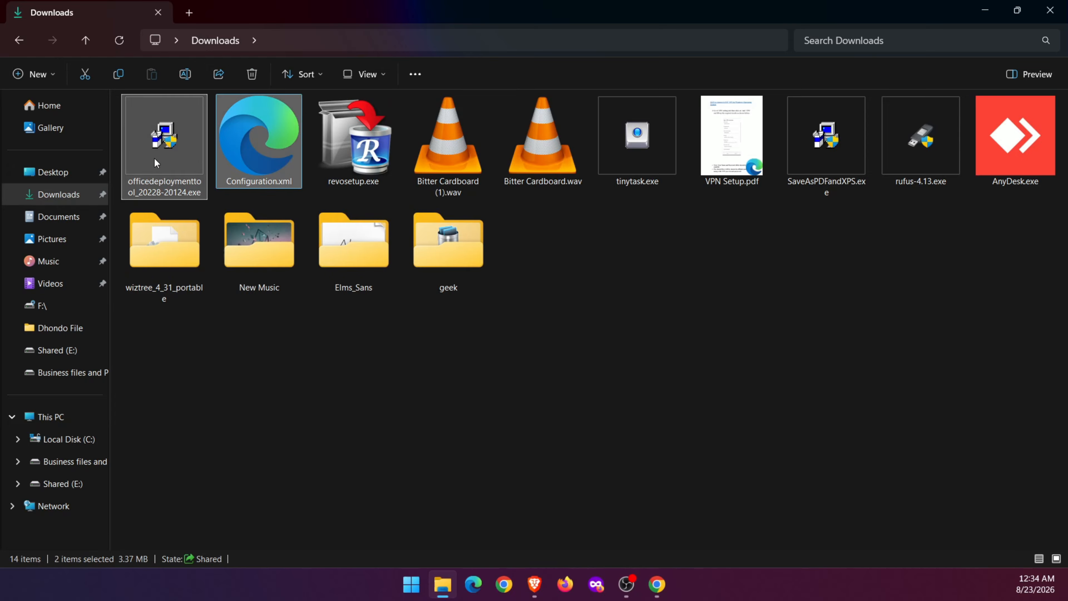
click(85, 442)
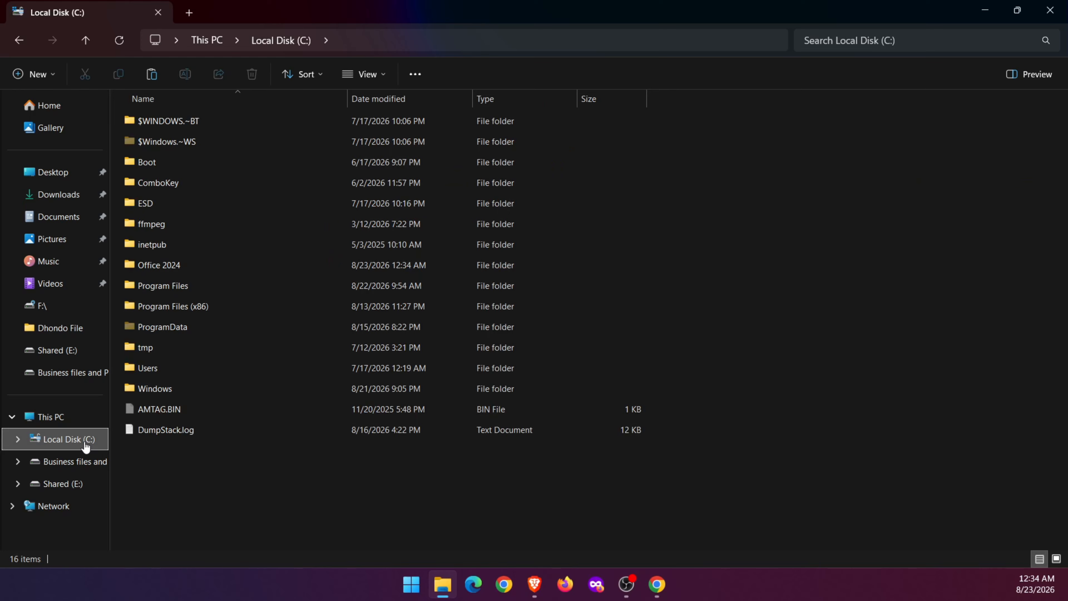
double_click(255, 267)
key(ctrl+v)
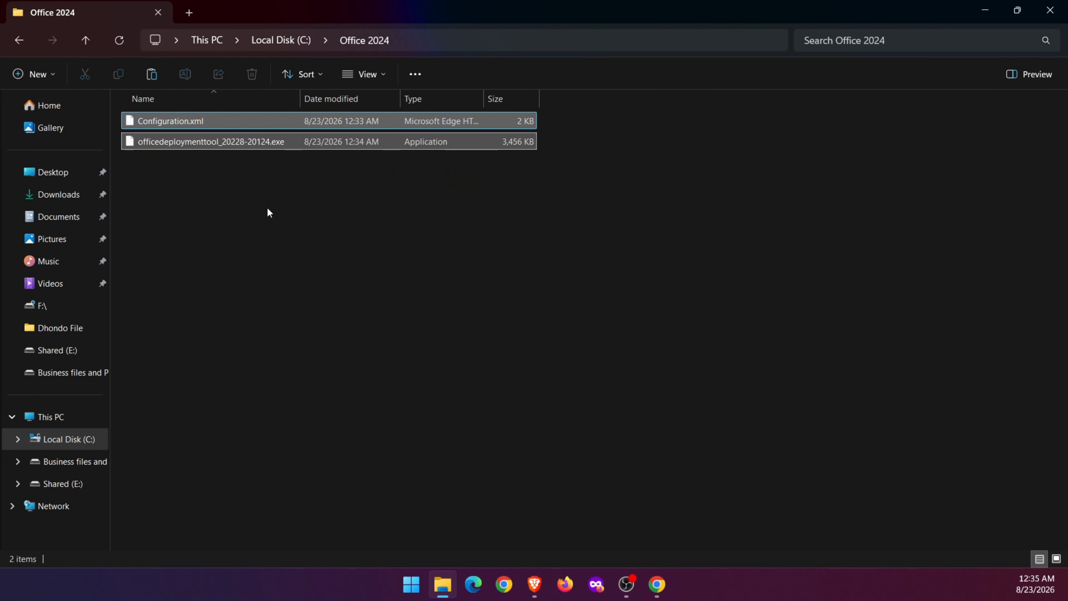
Run the Office Deployment Tool installer as administrator and accept the Microsoft Software License Terms.
click(271, 212)
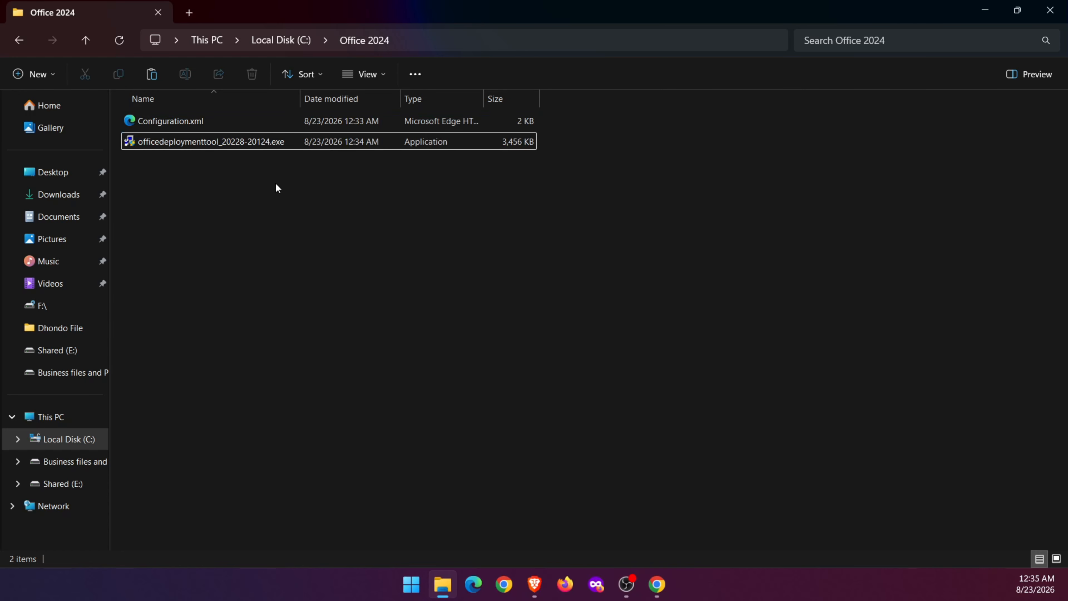
right_click(263, 141)
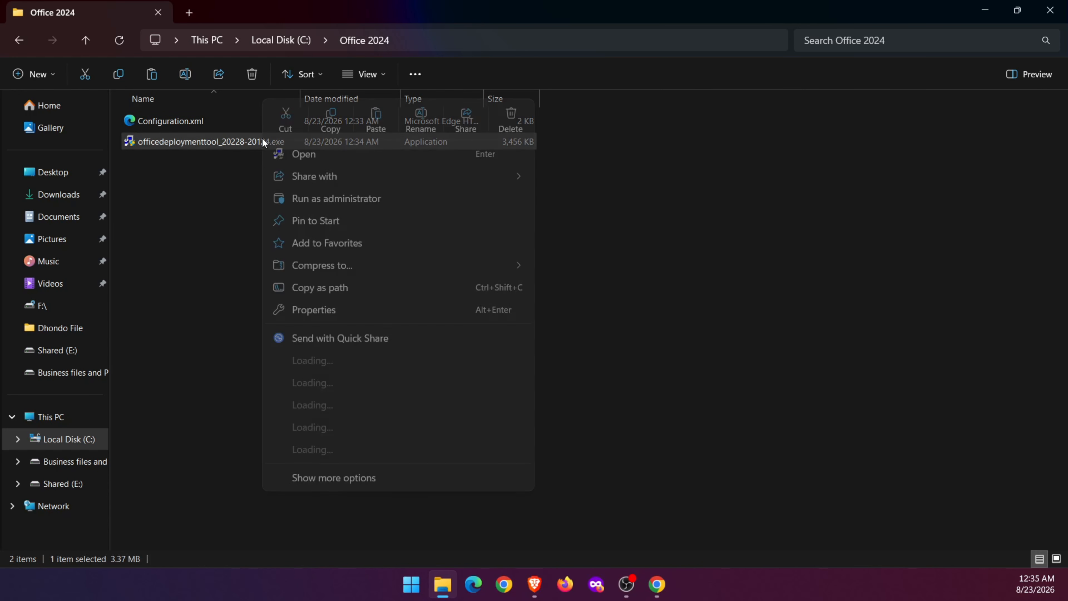
click(328, 198)
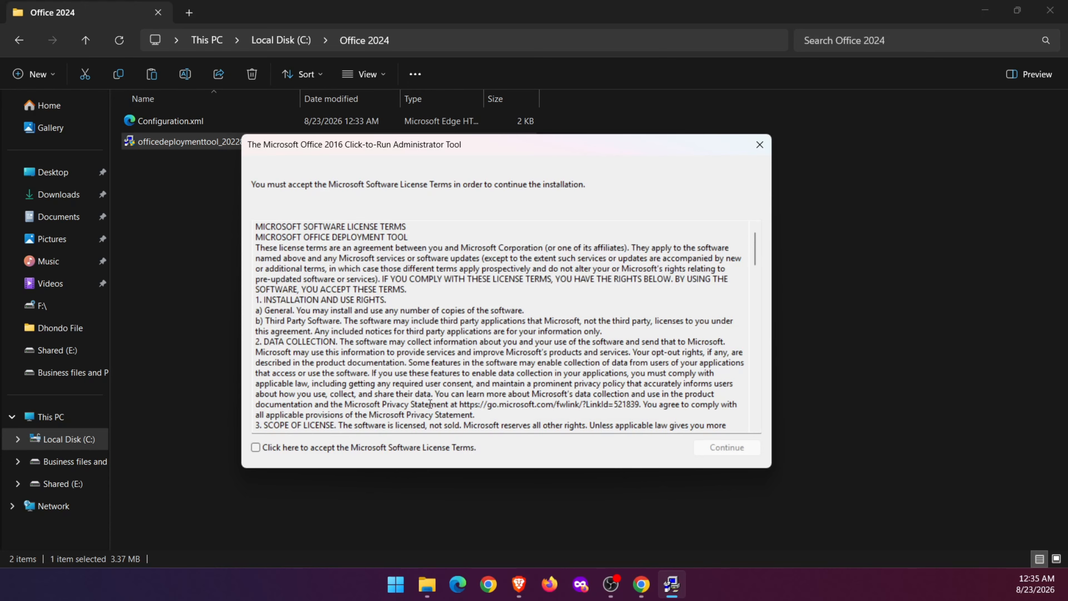
click(256, 447)
click(720, 446)
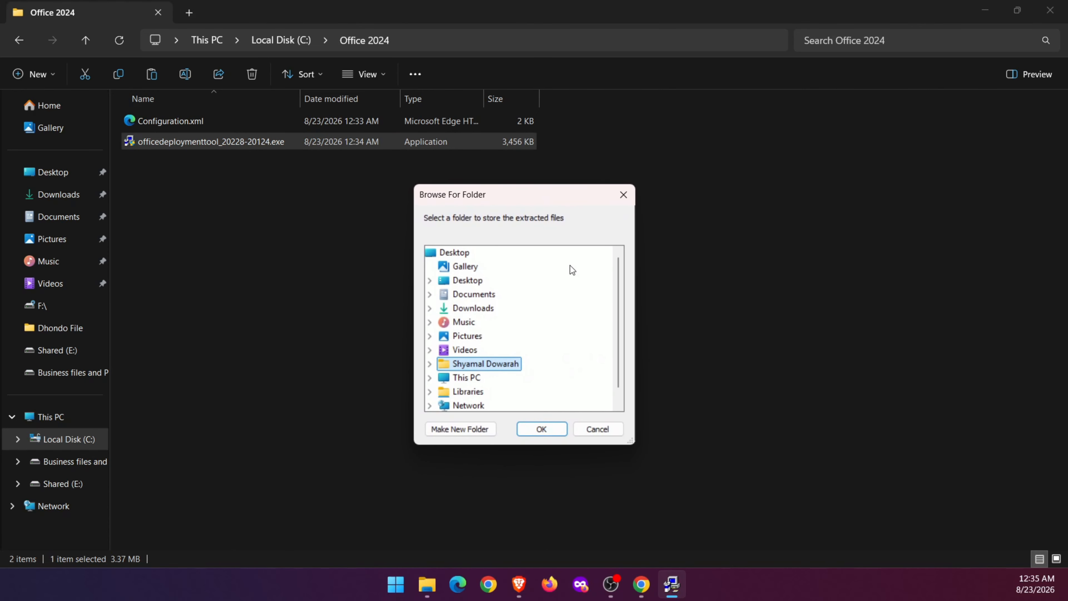
Extract the deployment tool files into the Office 2024 folder on Local Disk (C:) and dismiss the completion notice.
scroll(585, 307, down, 1)
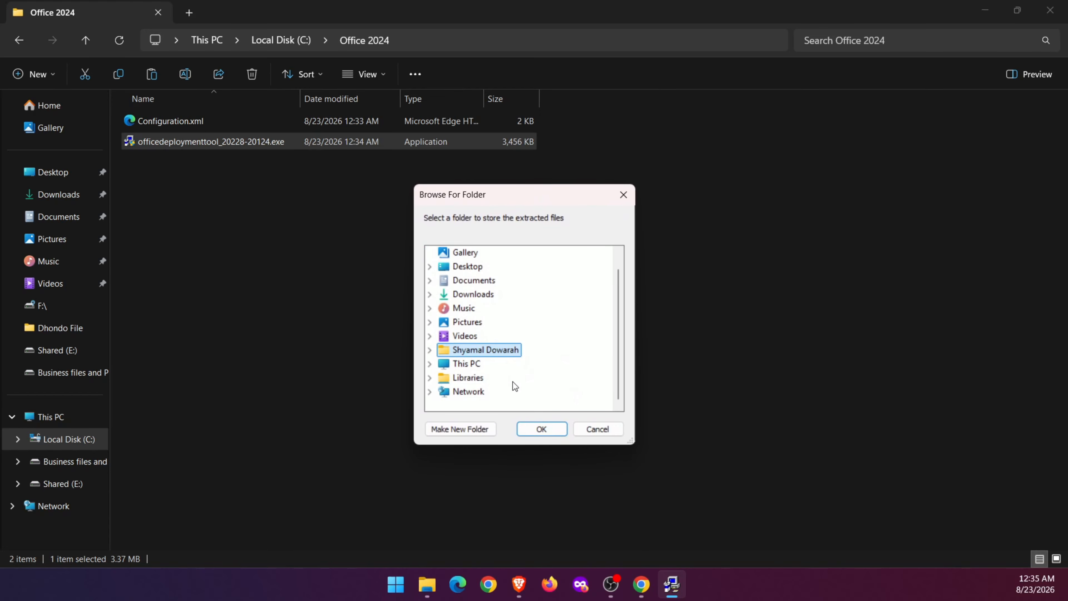
click(430, 364)
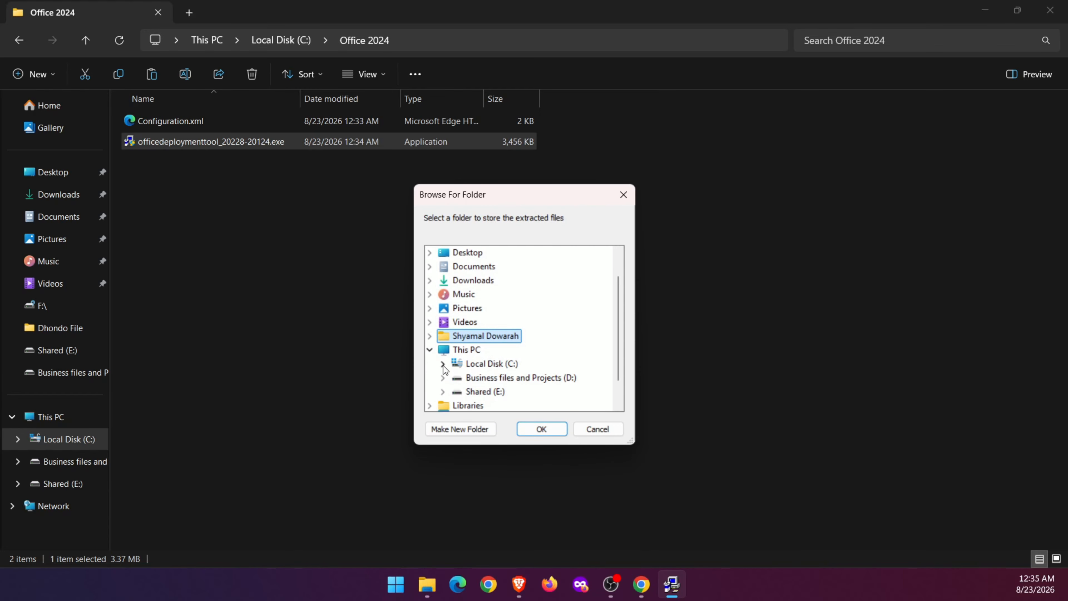
click(442, 364)
click(500, 364)
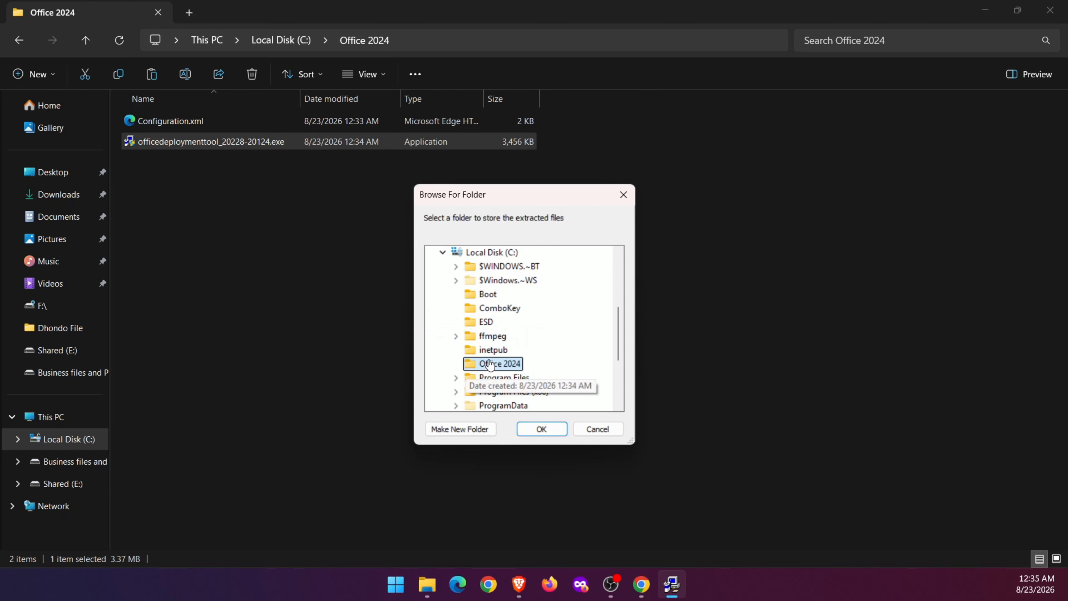
click(546, 431)
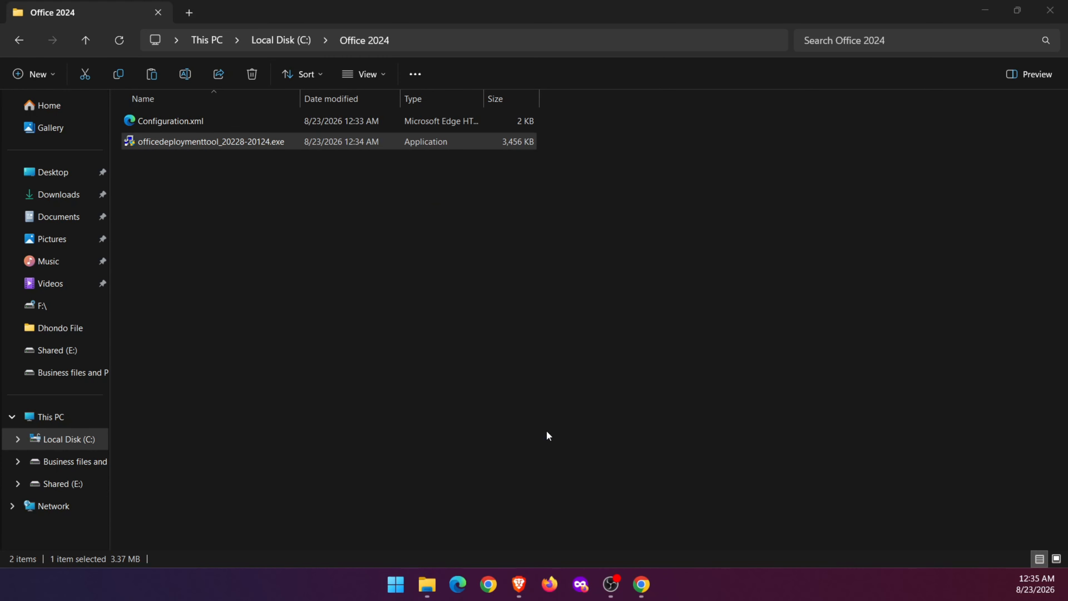
drag(604, 265, 528, 283)
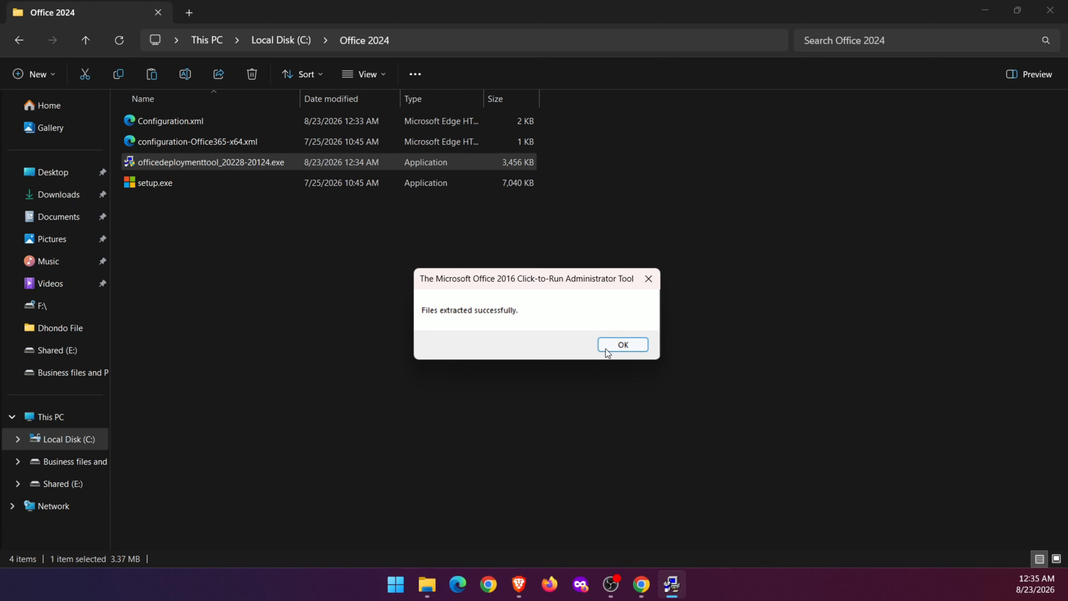
click(621, 345)
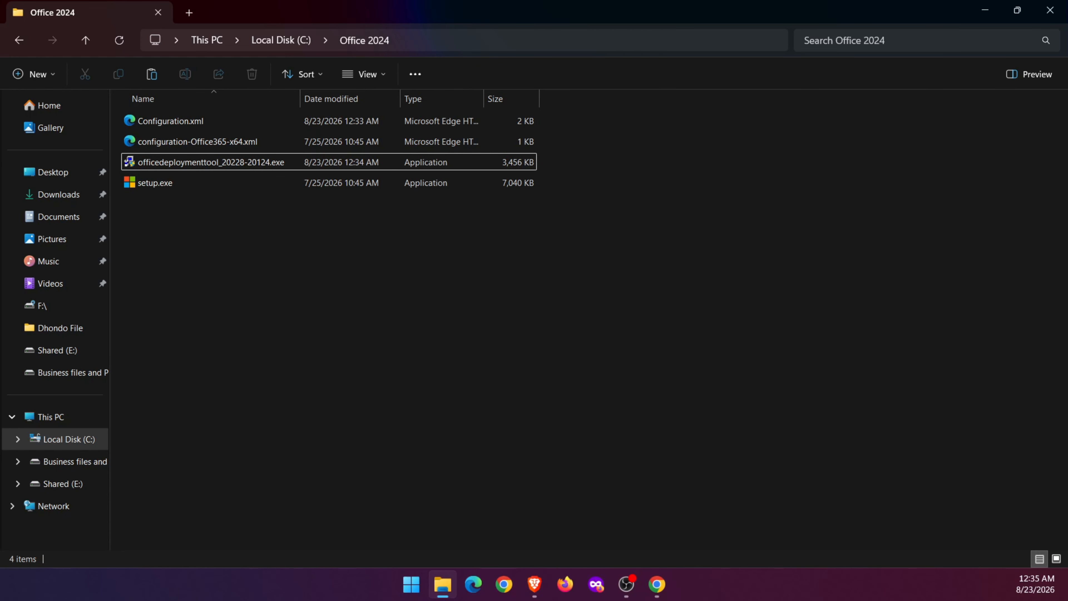
Search for cmd and open Command Prompt as administrator.
click(410, 593)
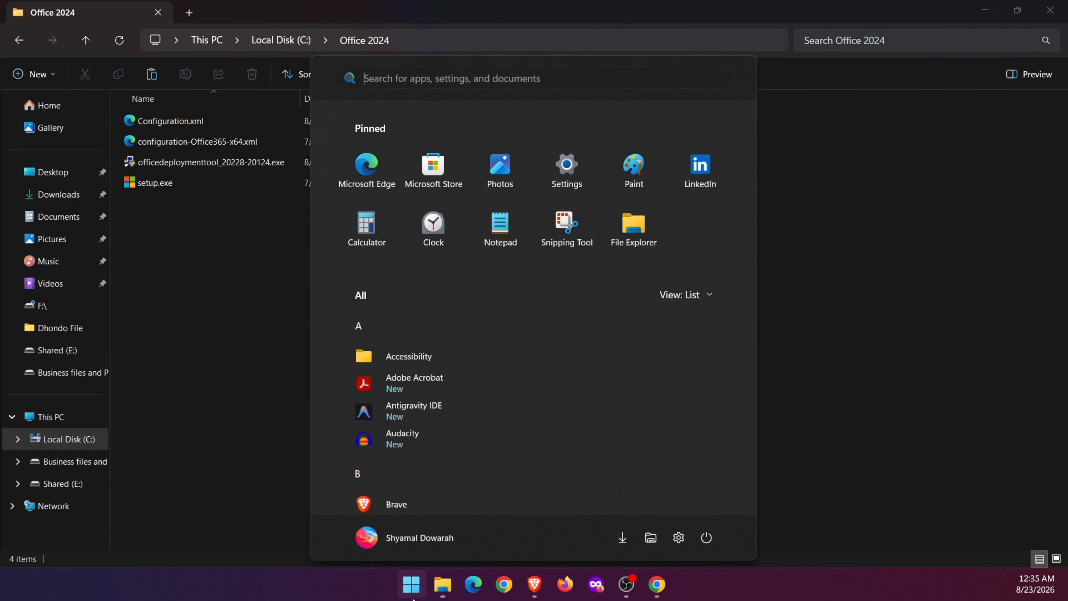
text(cmd)
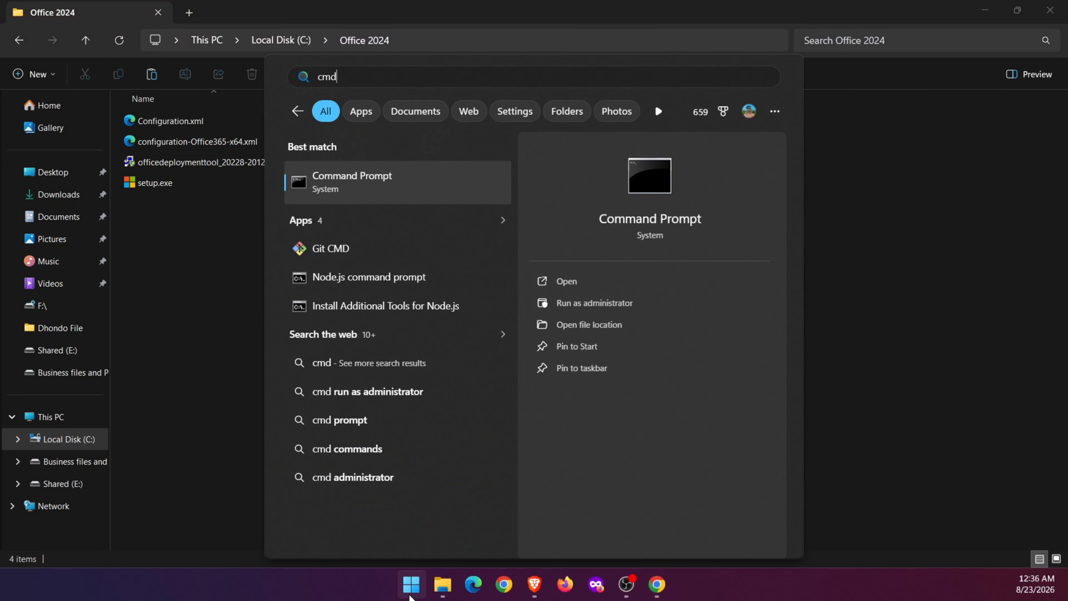
right_click(431, 186)
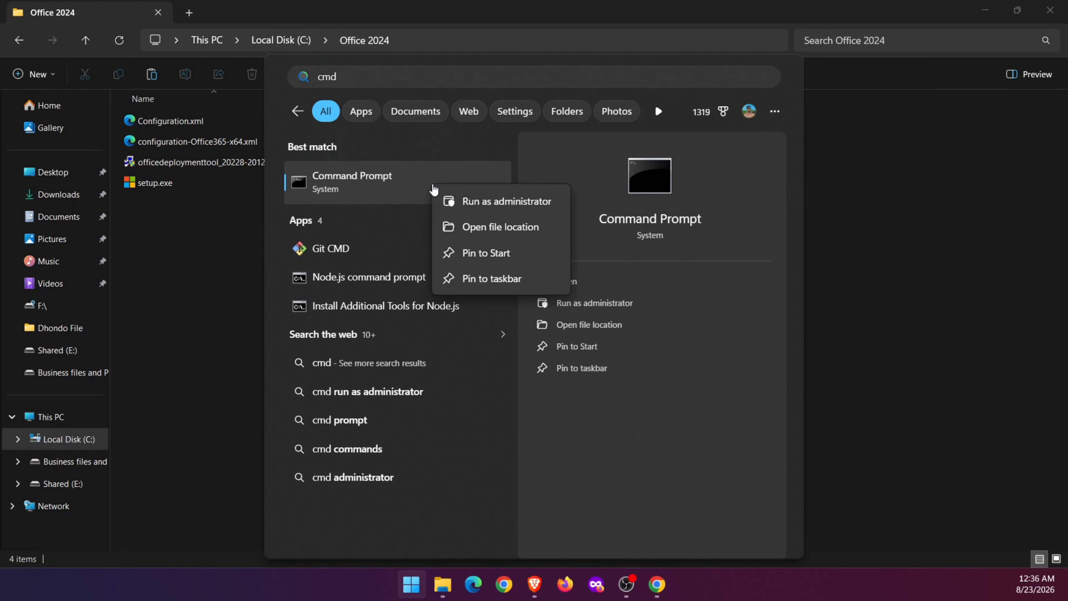
click(480, 201)
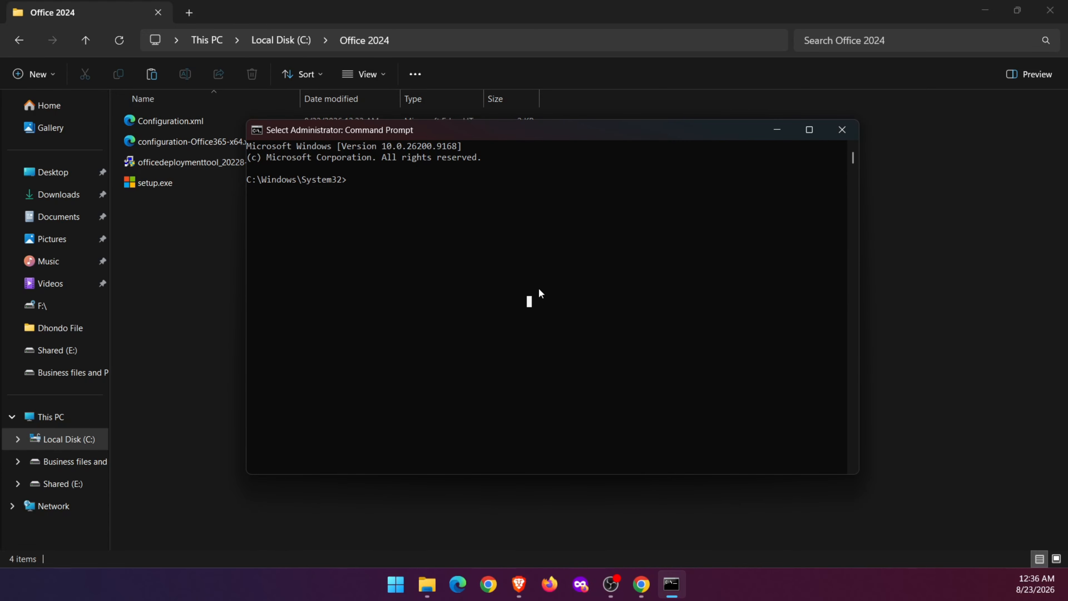
Change the command prompt's directory to C:\Office 2024.
text(cd)
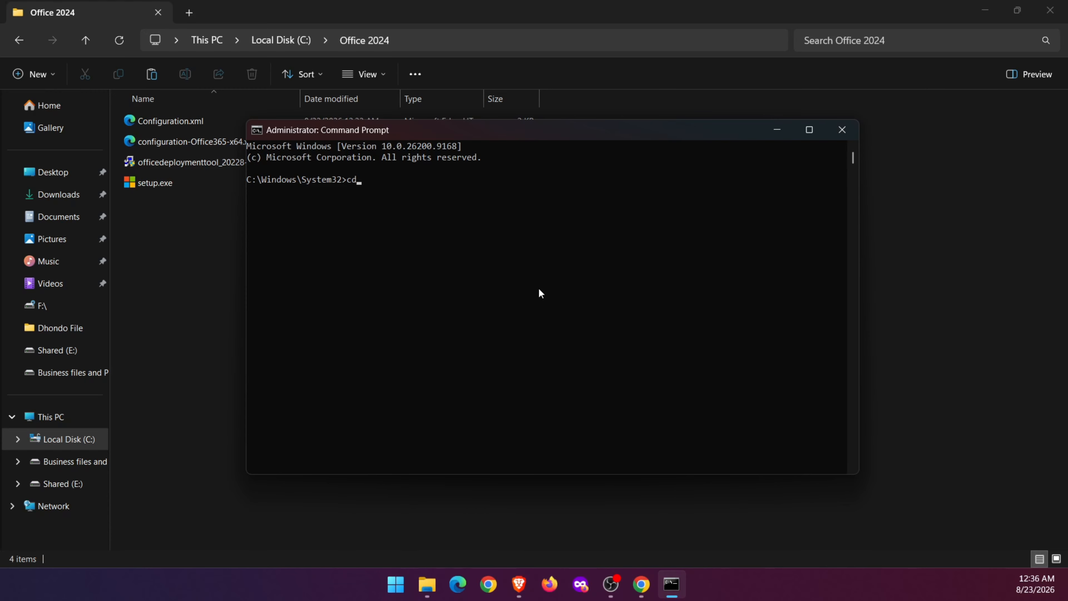
text( C:\Office 2024)
key(Return)
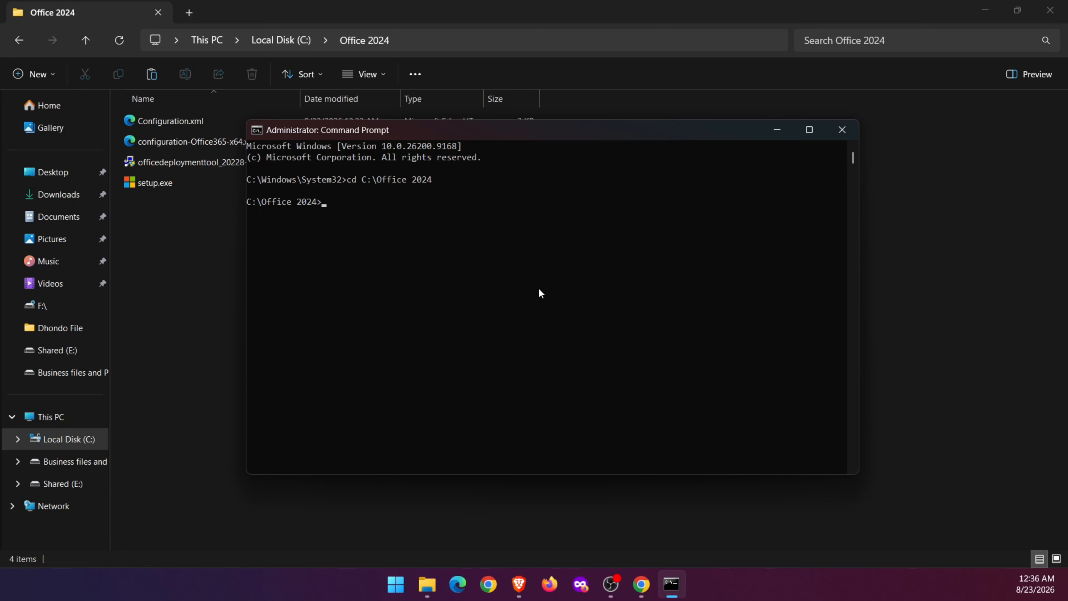